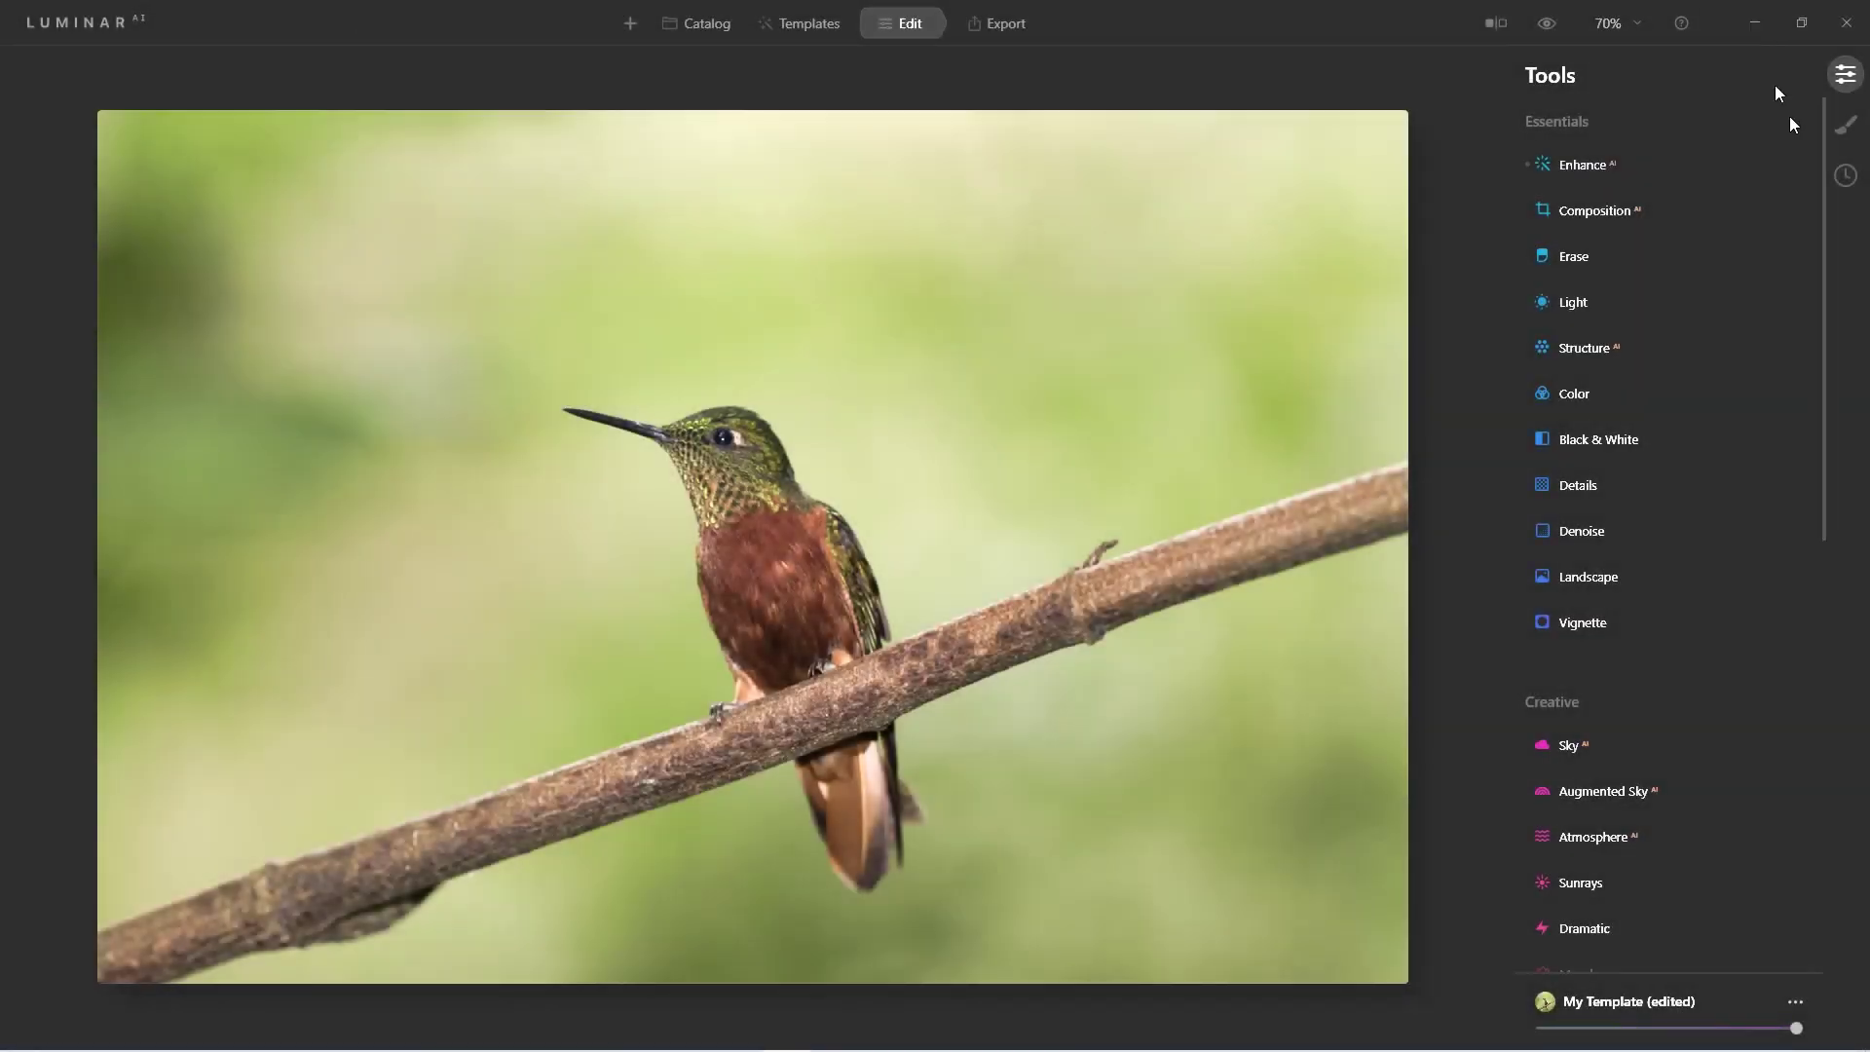
Open the Local Masking panel for the hummingbird photo.
click(1843, 127)
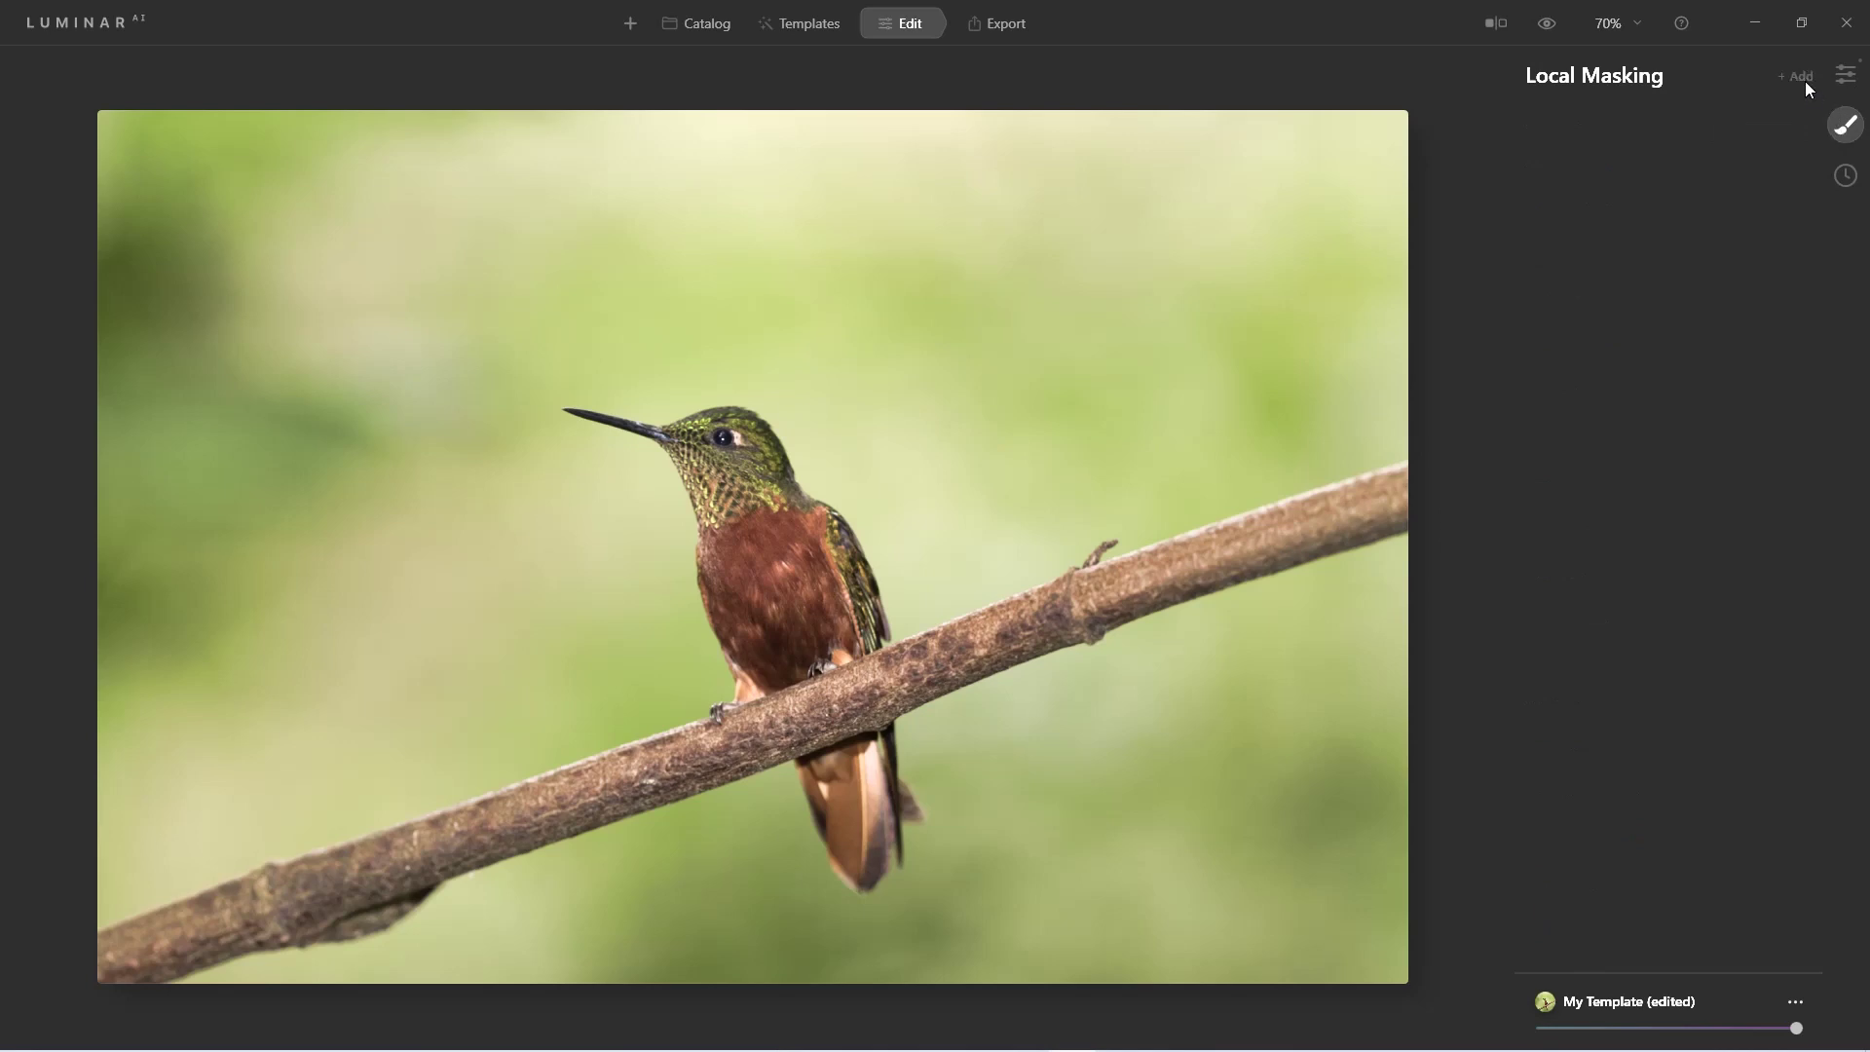
Add a Texture mask and load Elyon Grunge.jpg as its texture.
click(1804, 81)
click(1789, 138)
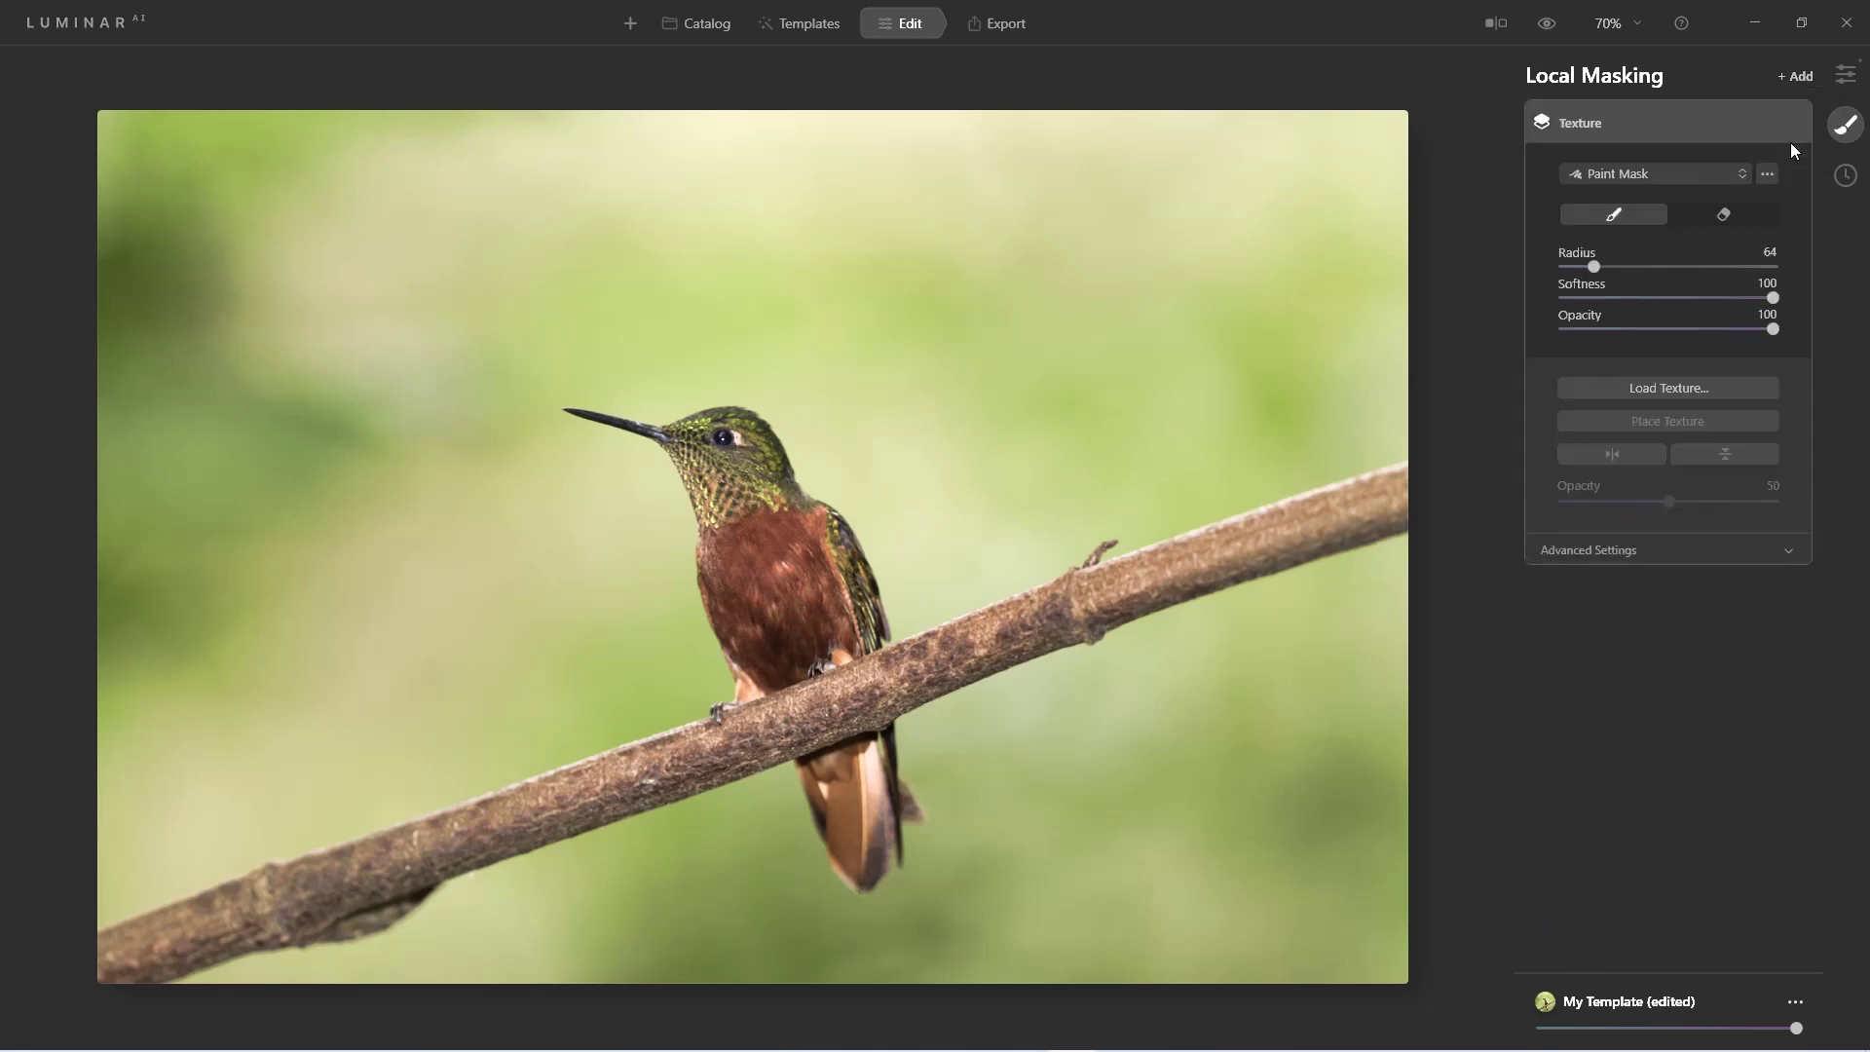
click(1672, 390)
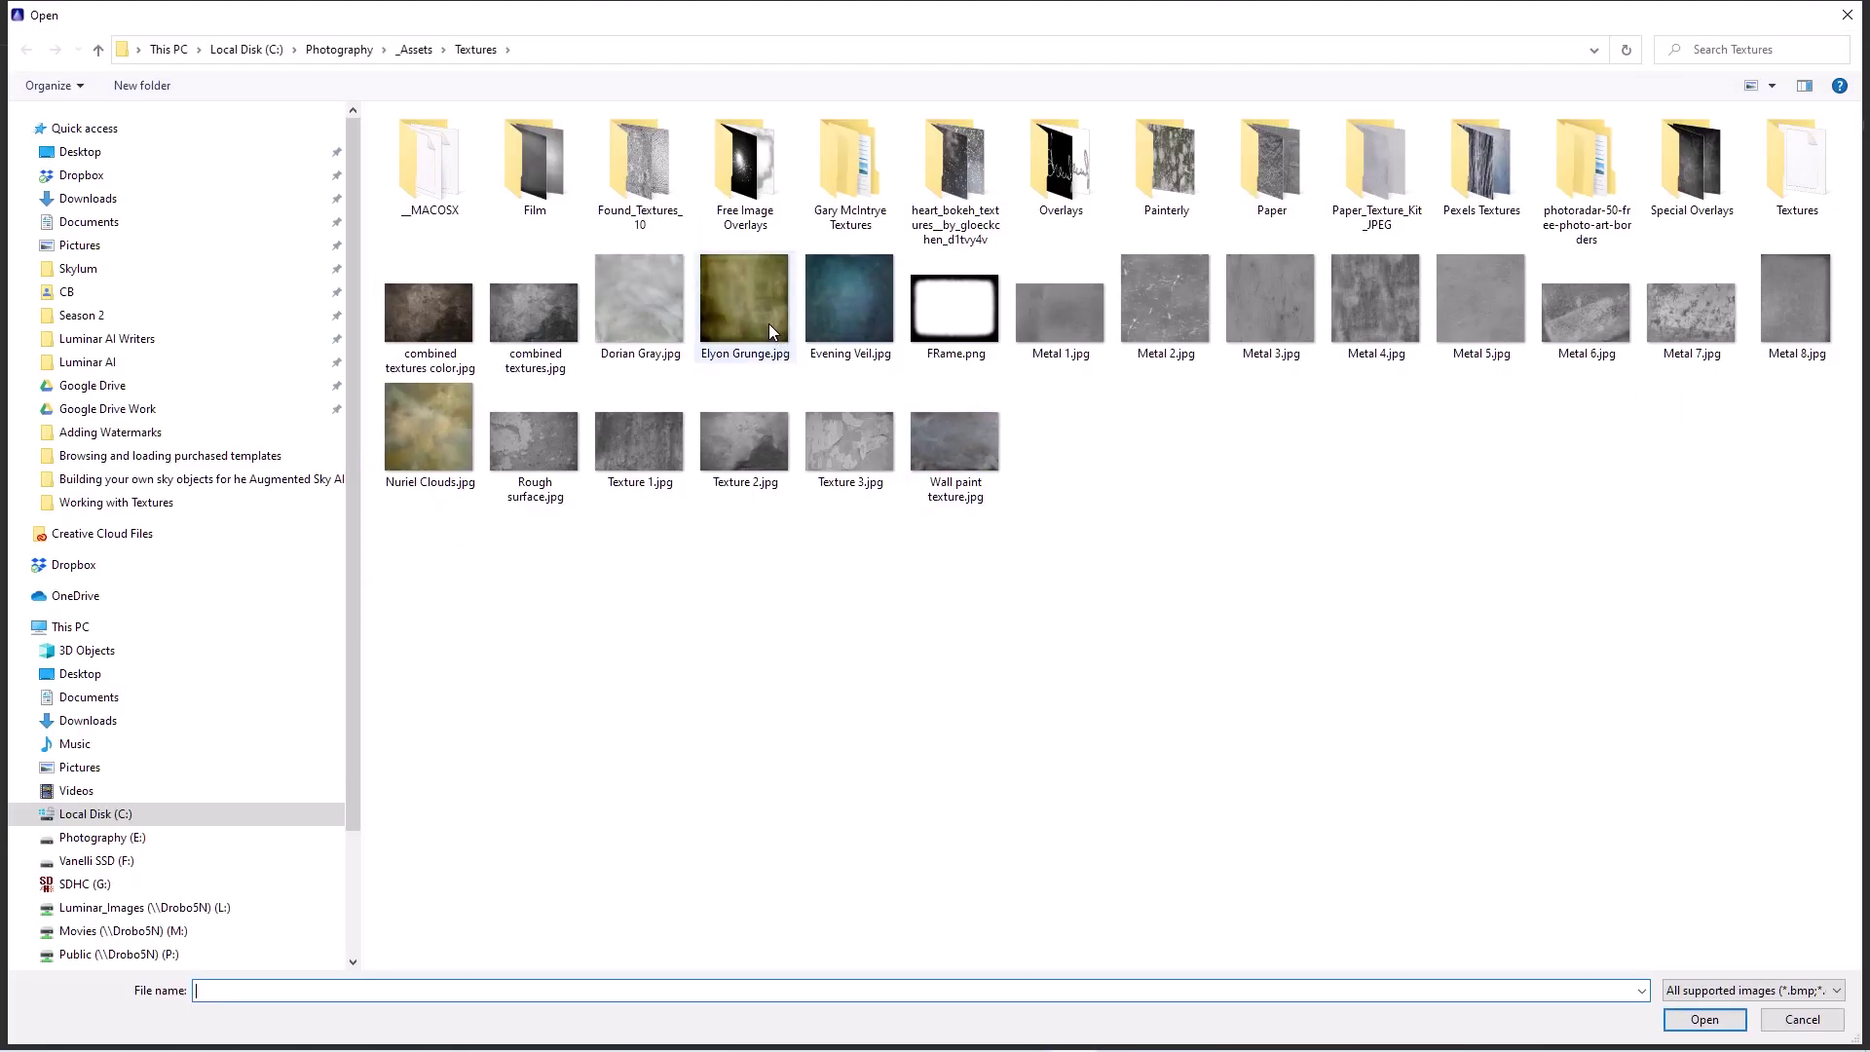
click(775, 340)
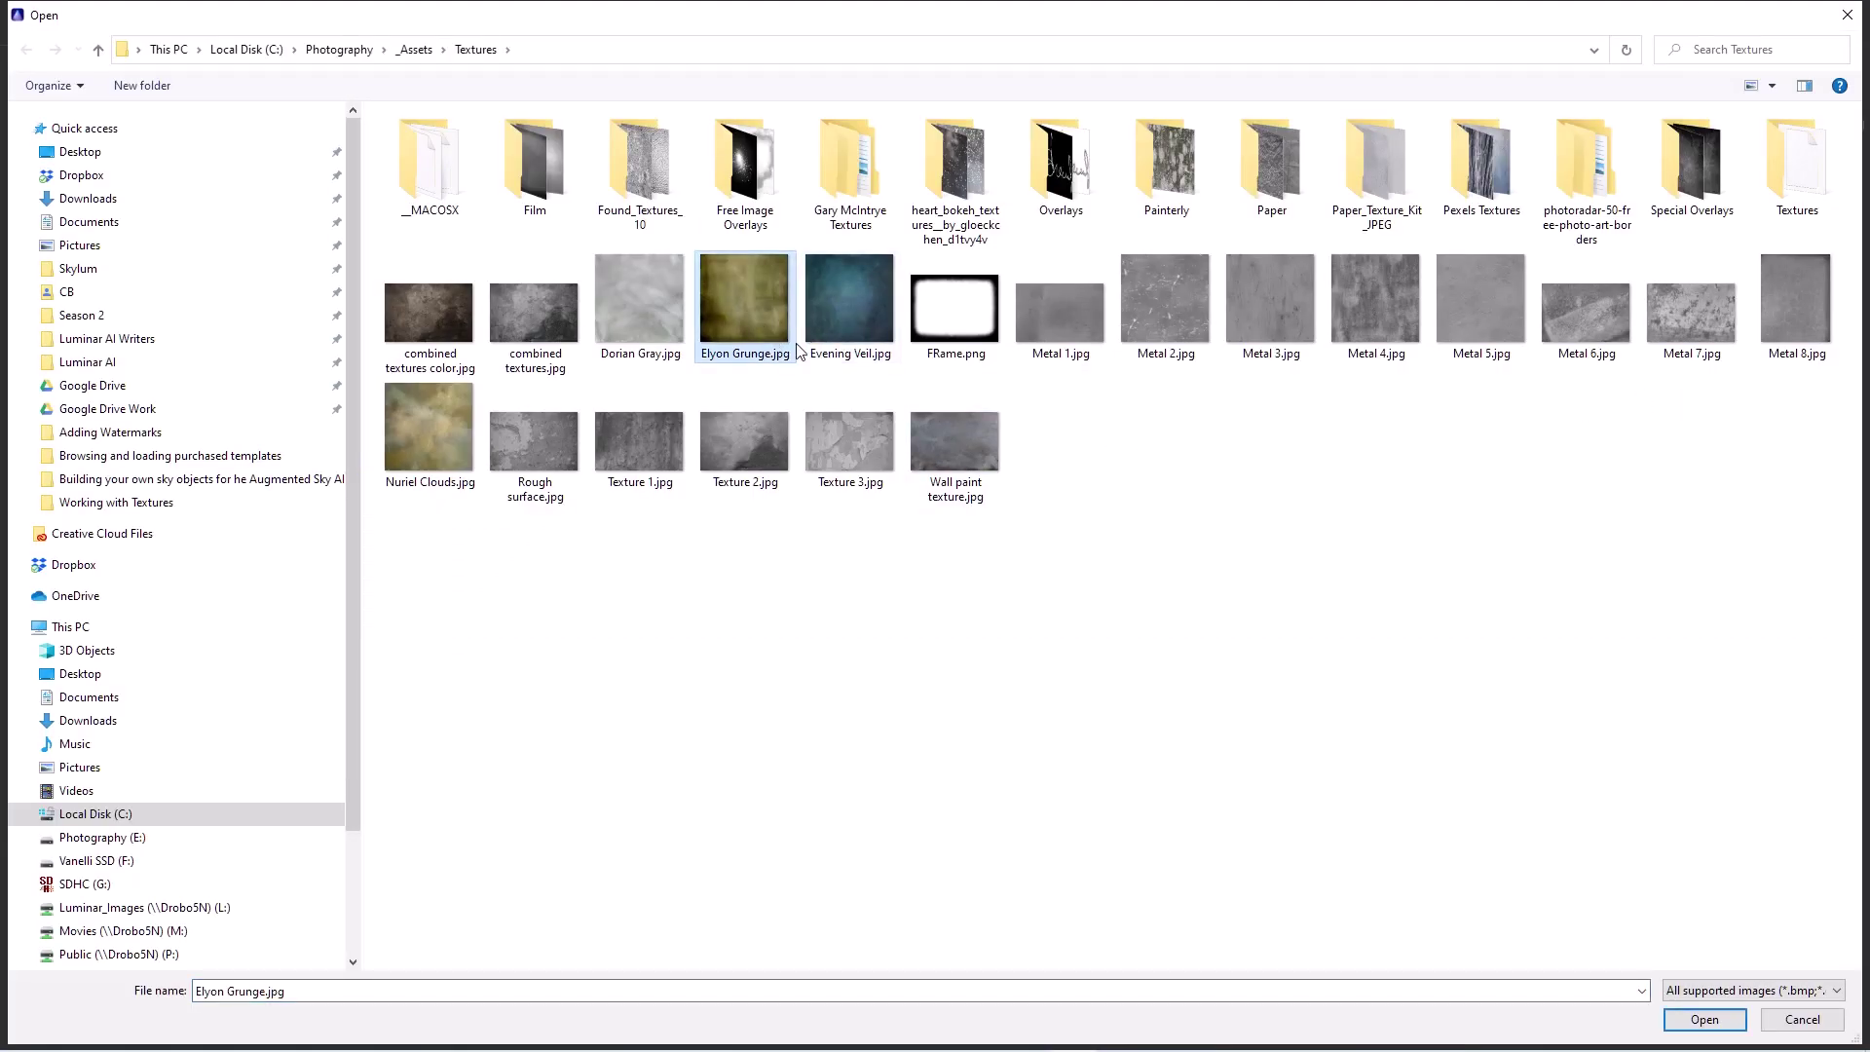
click(1703, 1019)
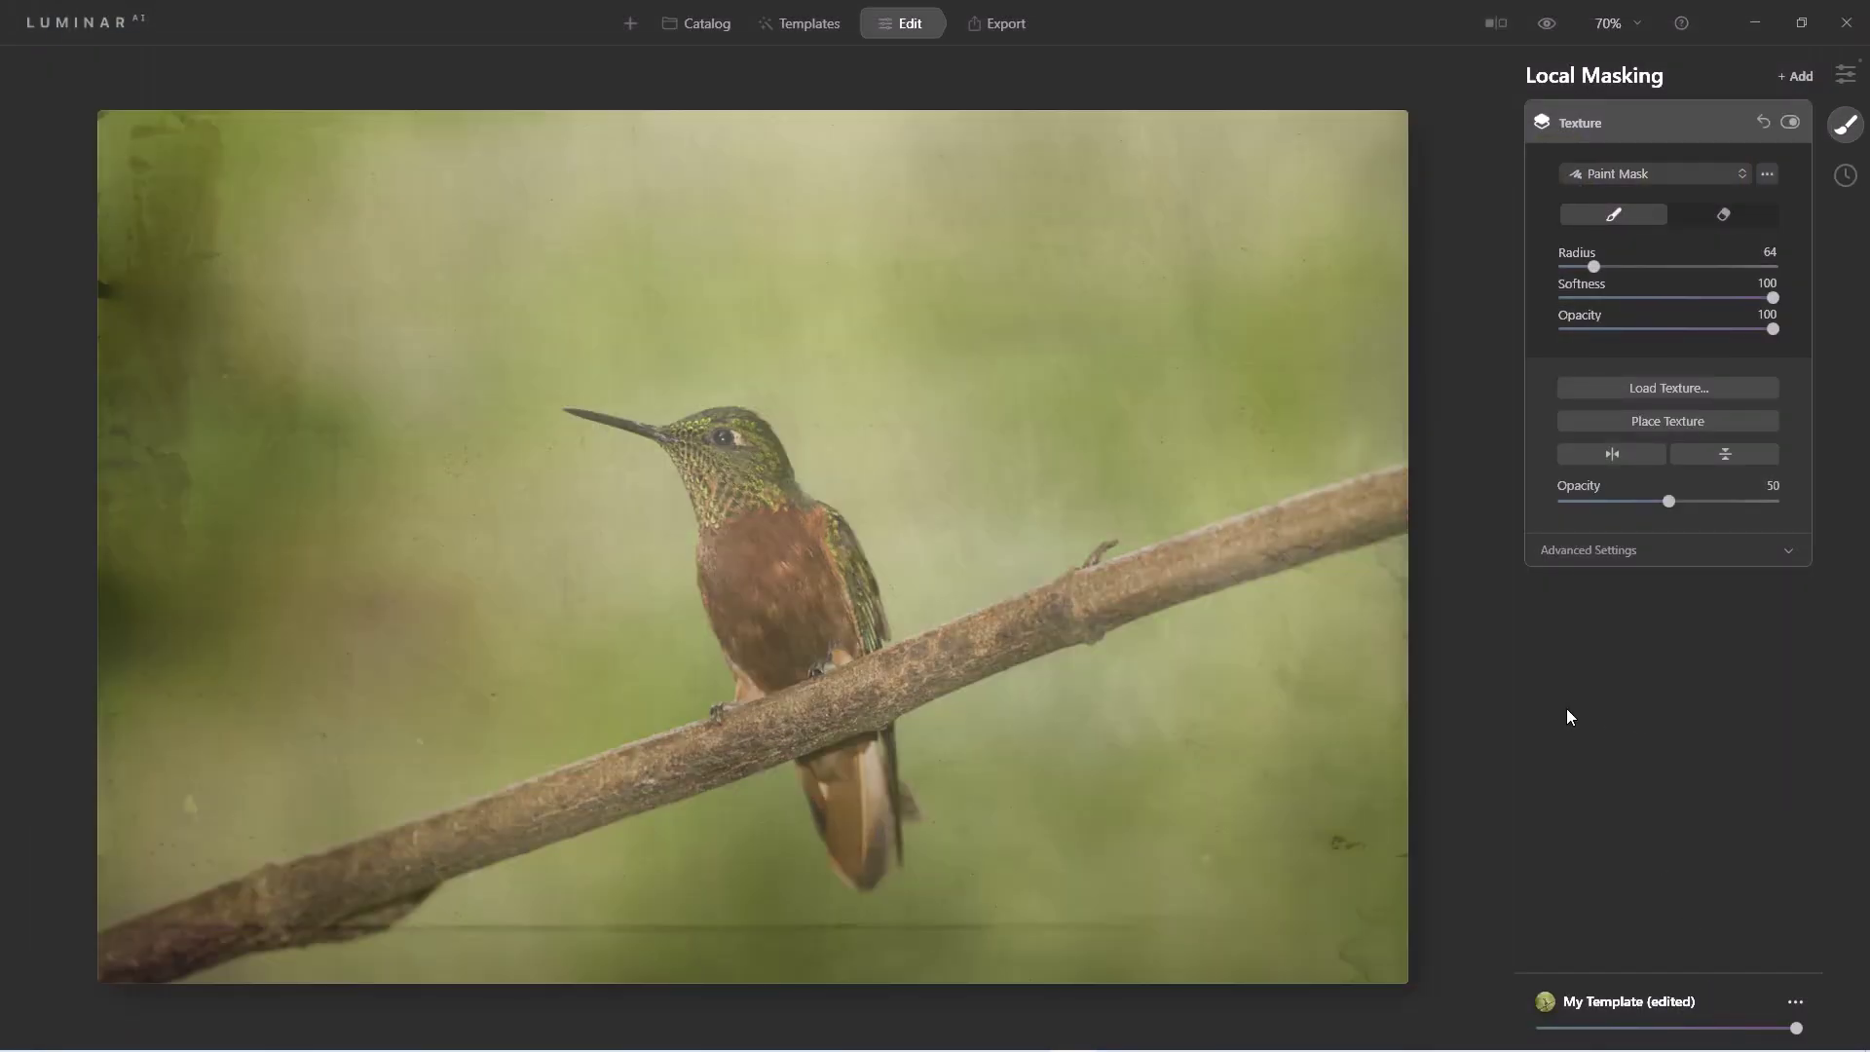
Place the Elyon Grunge texture, dragging its box and handles to reach every photo edge.
click(1666, 424)
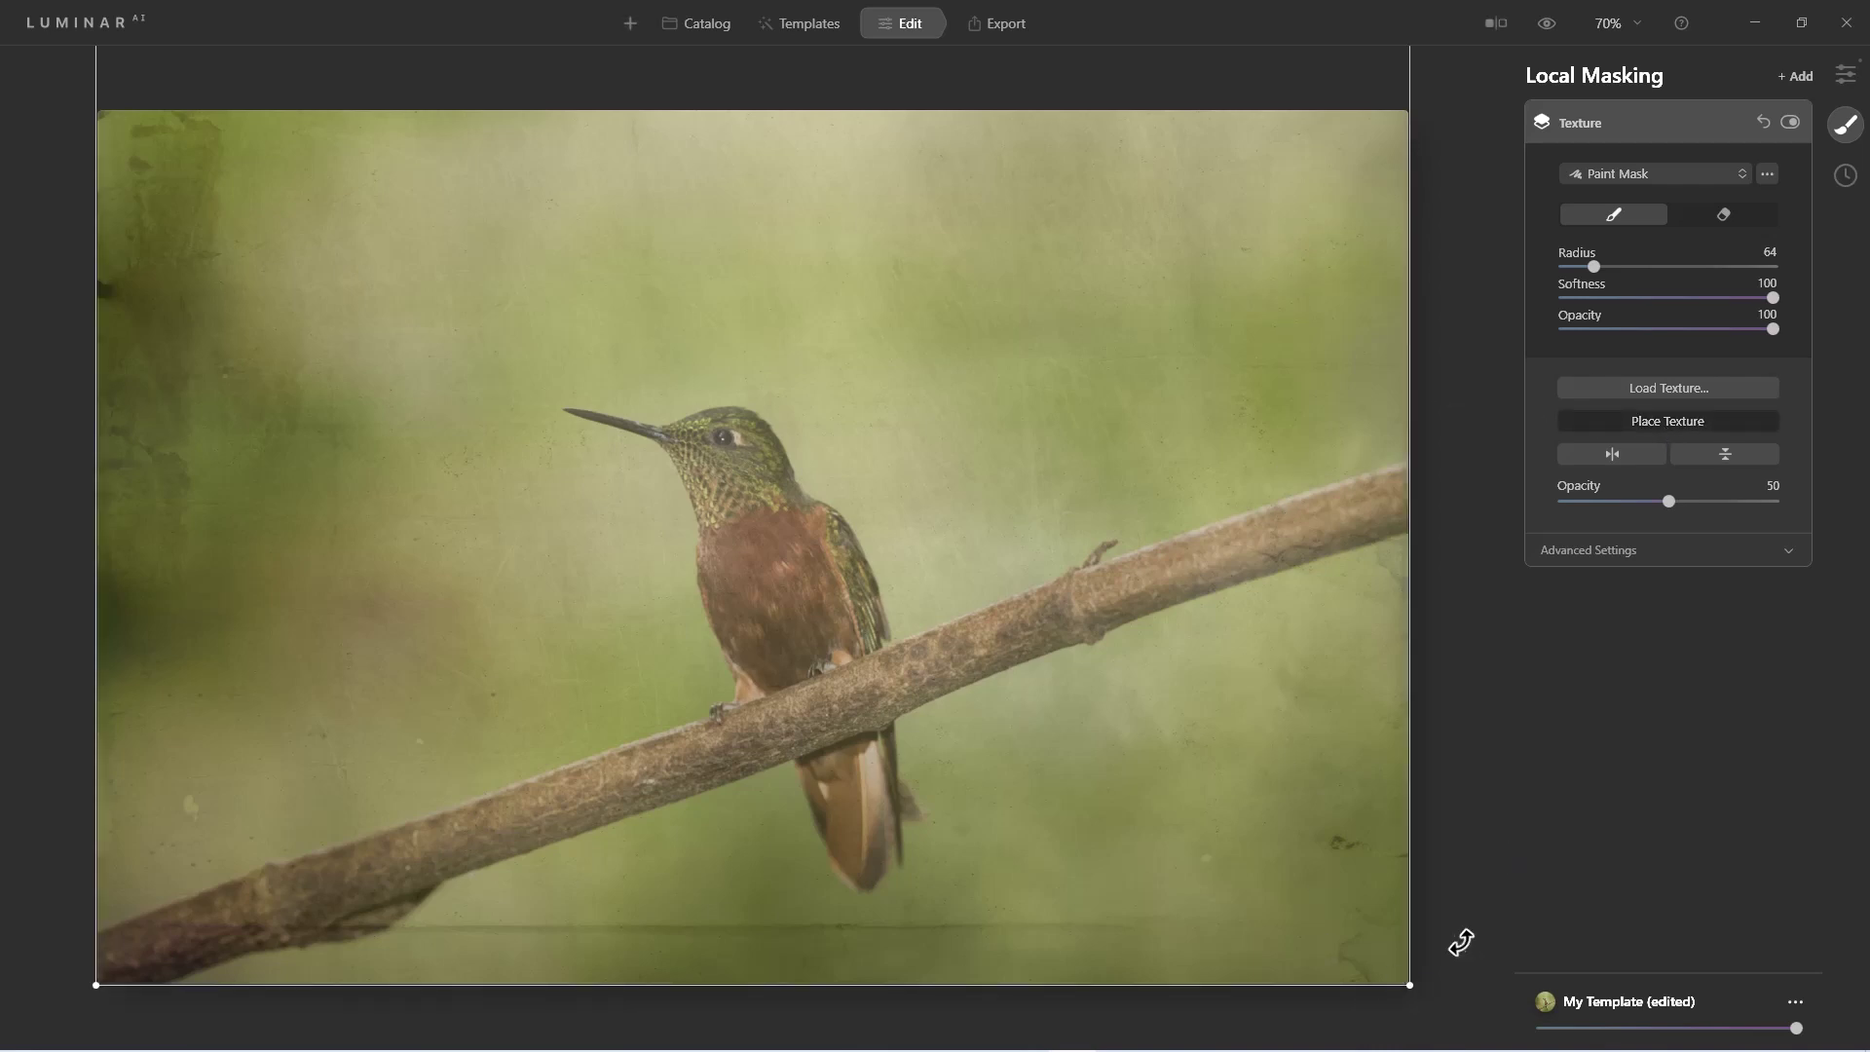
drag(1406, 977, 909, 548)
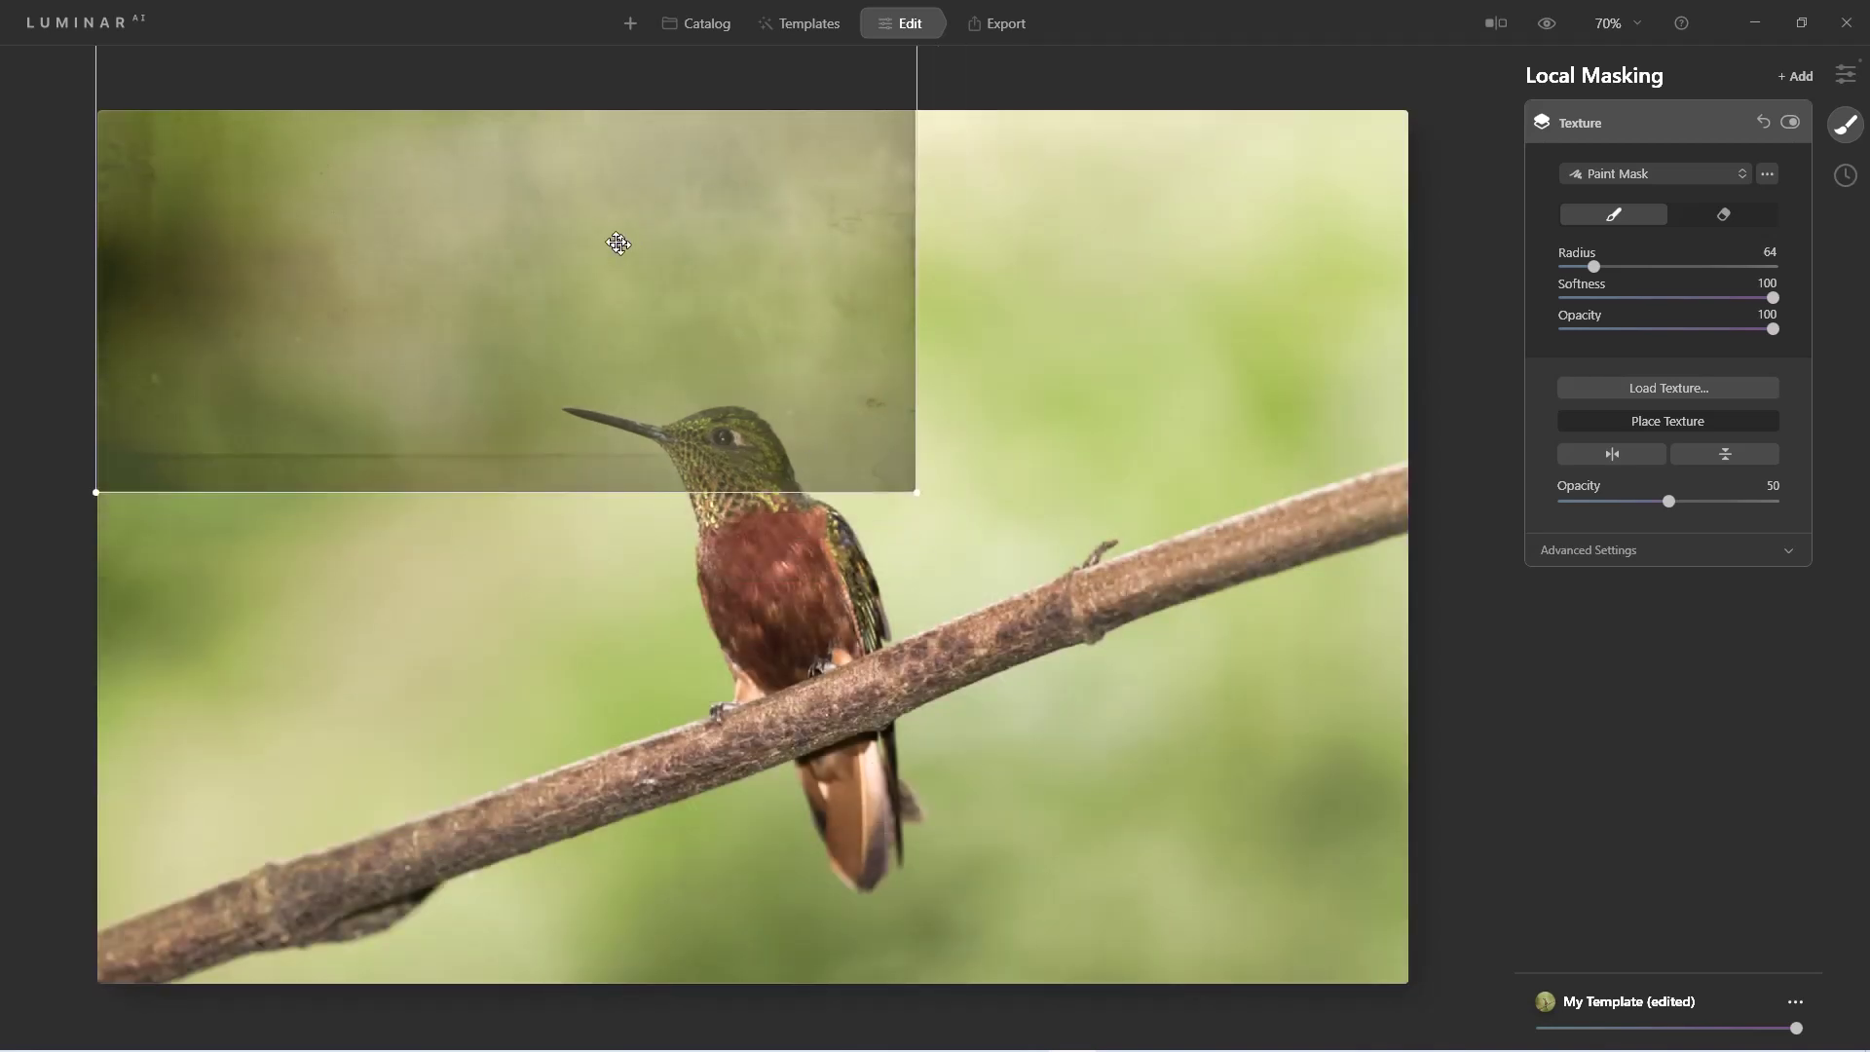
mouse_move(574, 234)
mouse_down()
mouse_move(654, 512)
mouse_move(563, 660)
mouse_up()
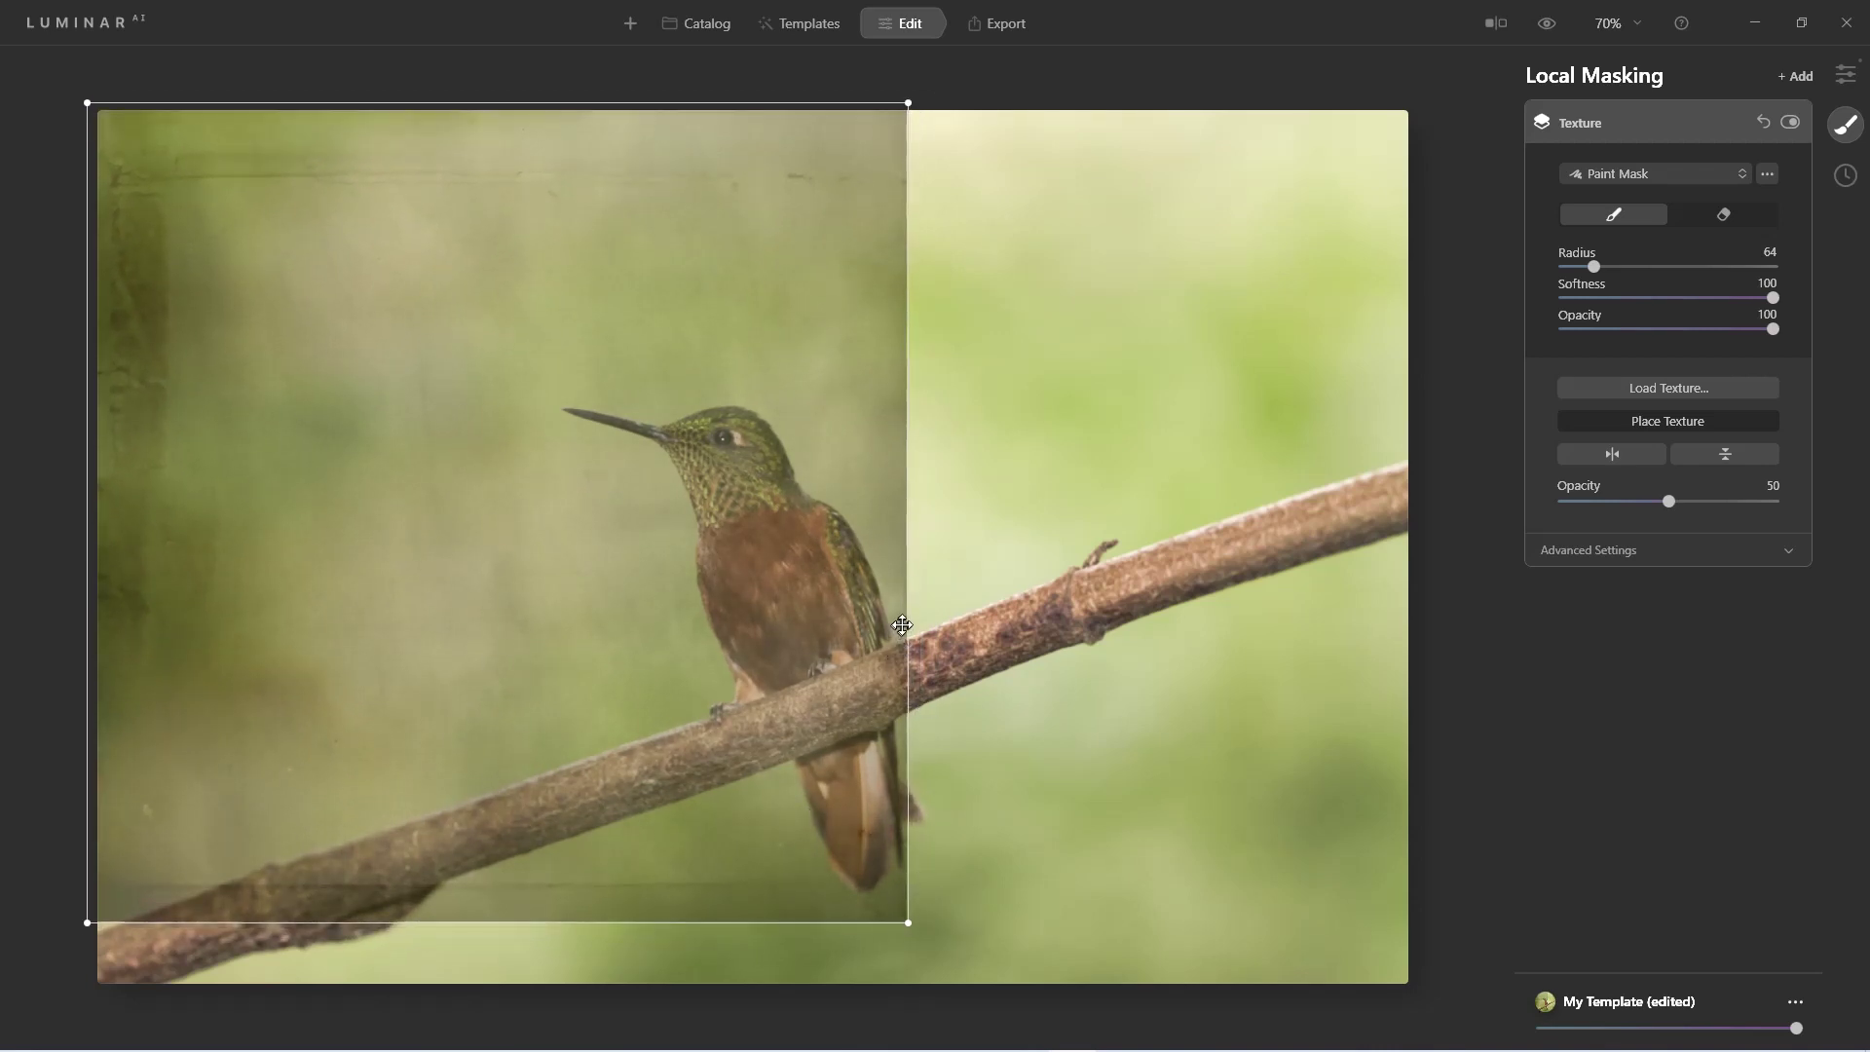
drag(909, 613, 1413, 615)
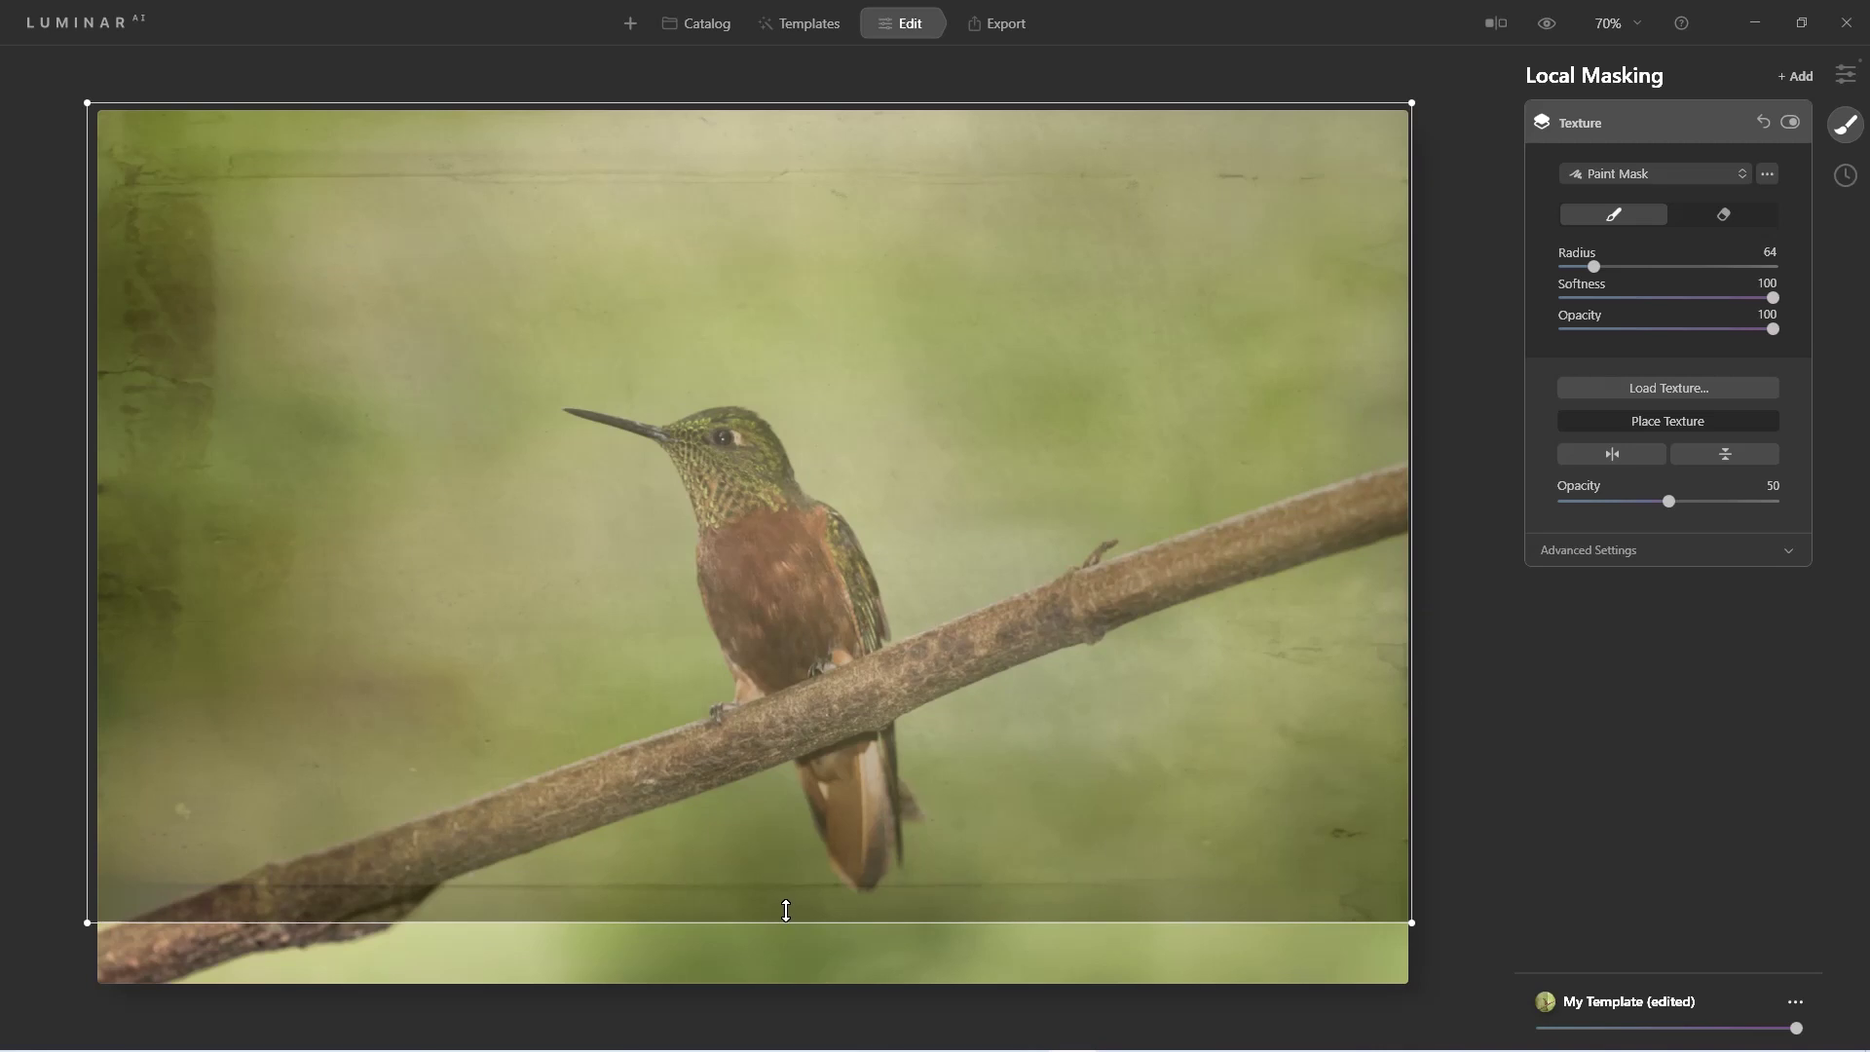
drag(785, 923, 786, 988)
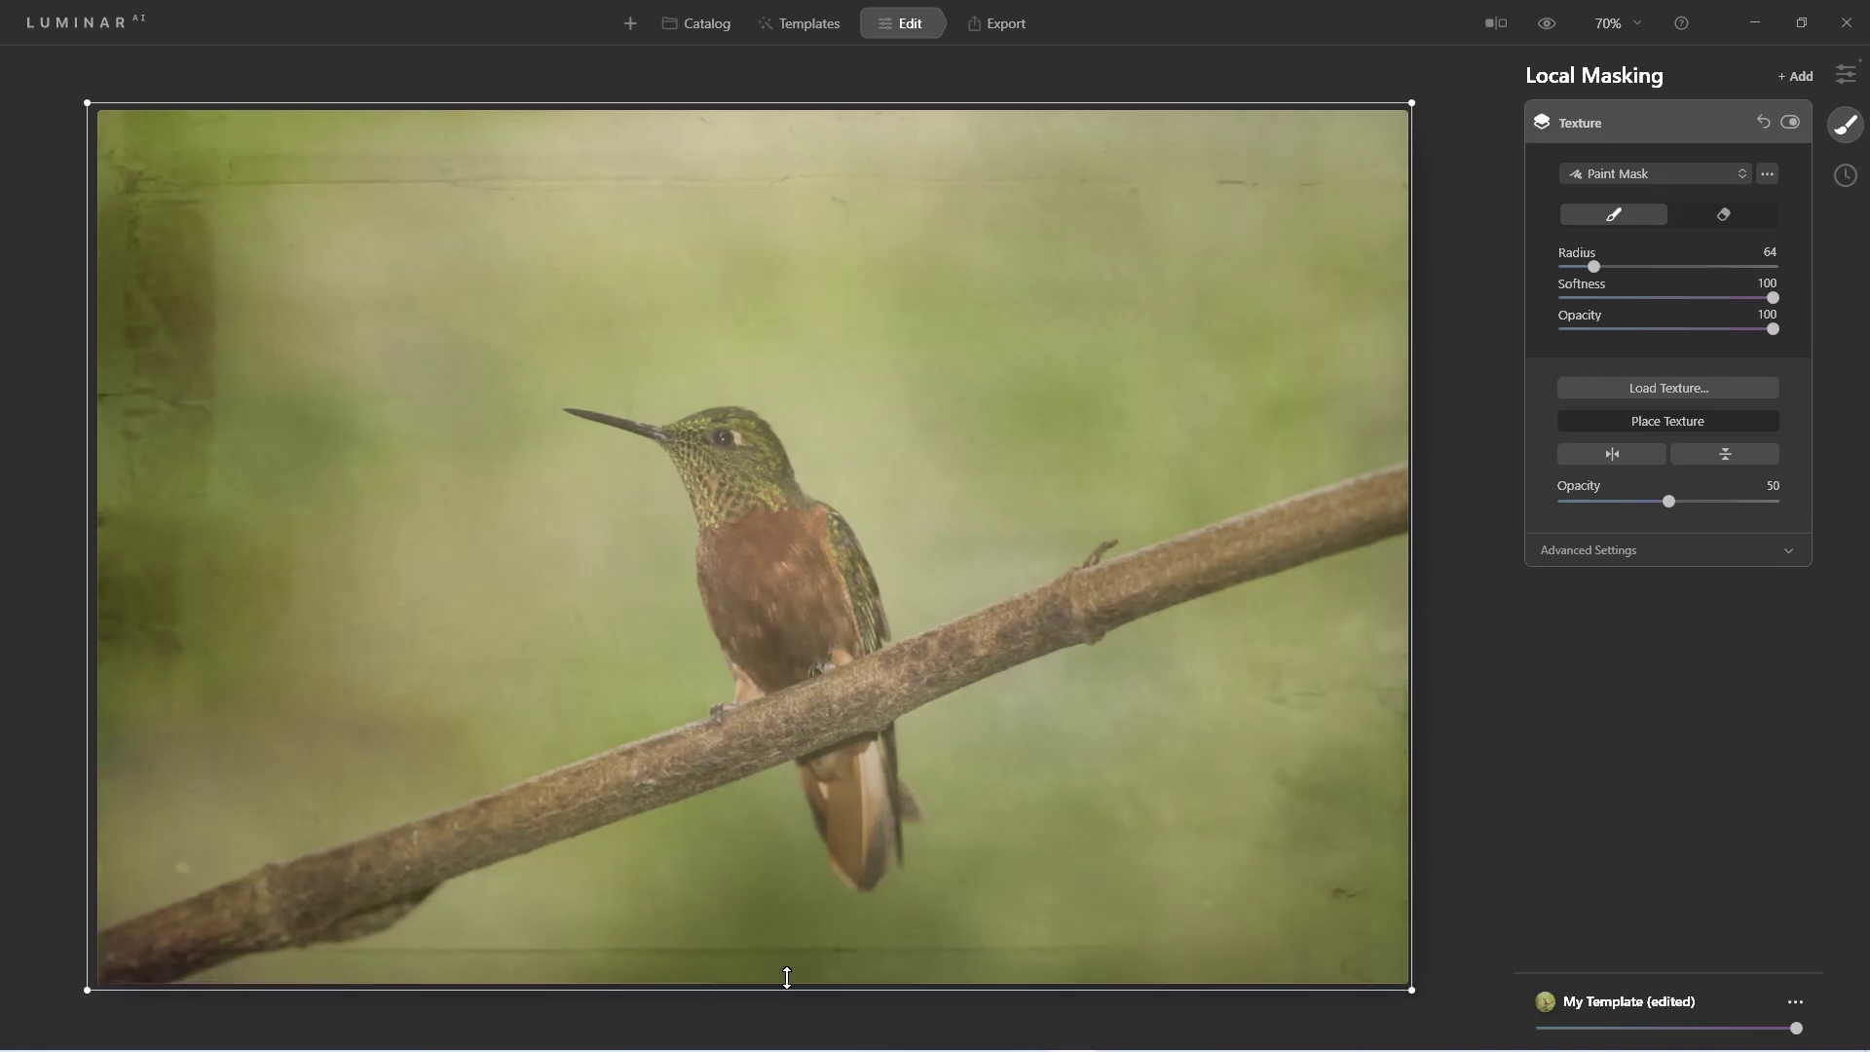
Finish placing the texture, then set its opacity to 100 and contrast to 77.
click(1625, 420)
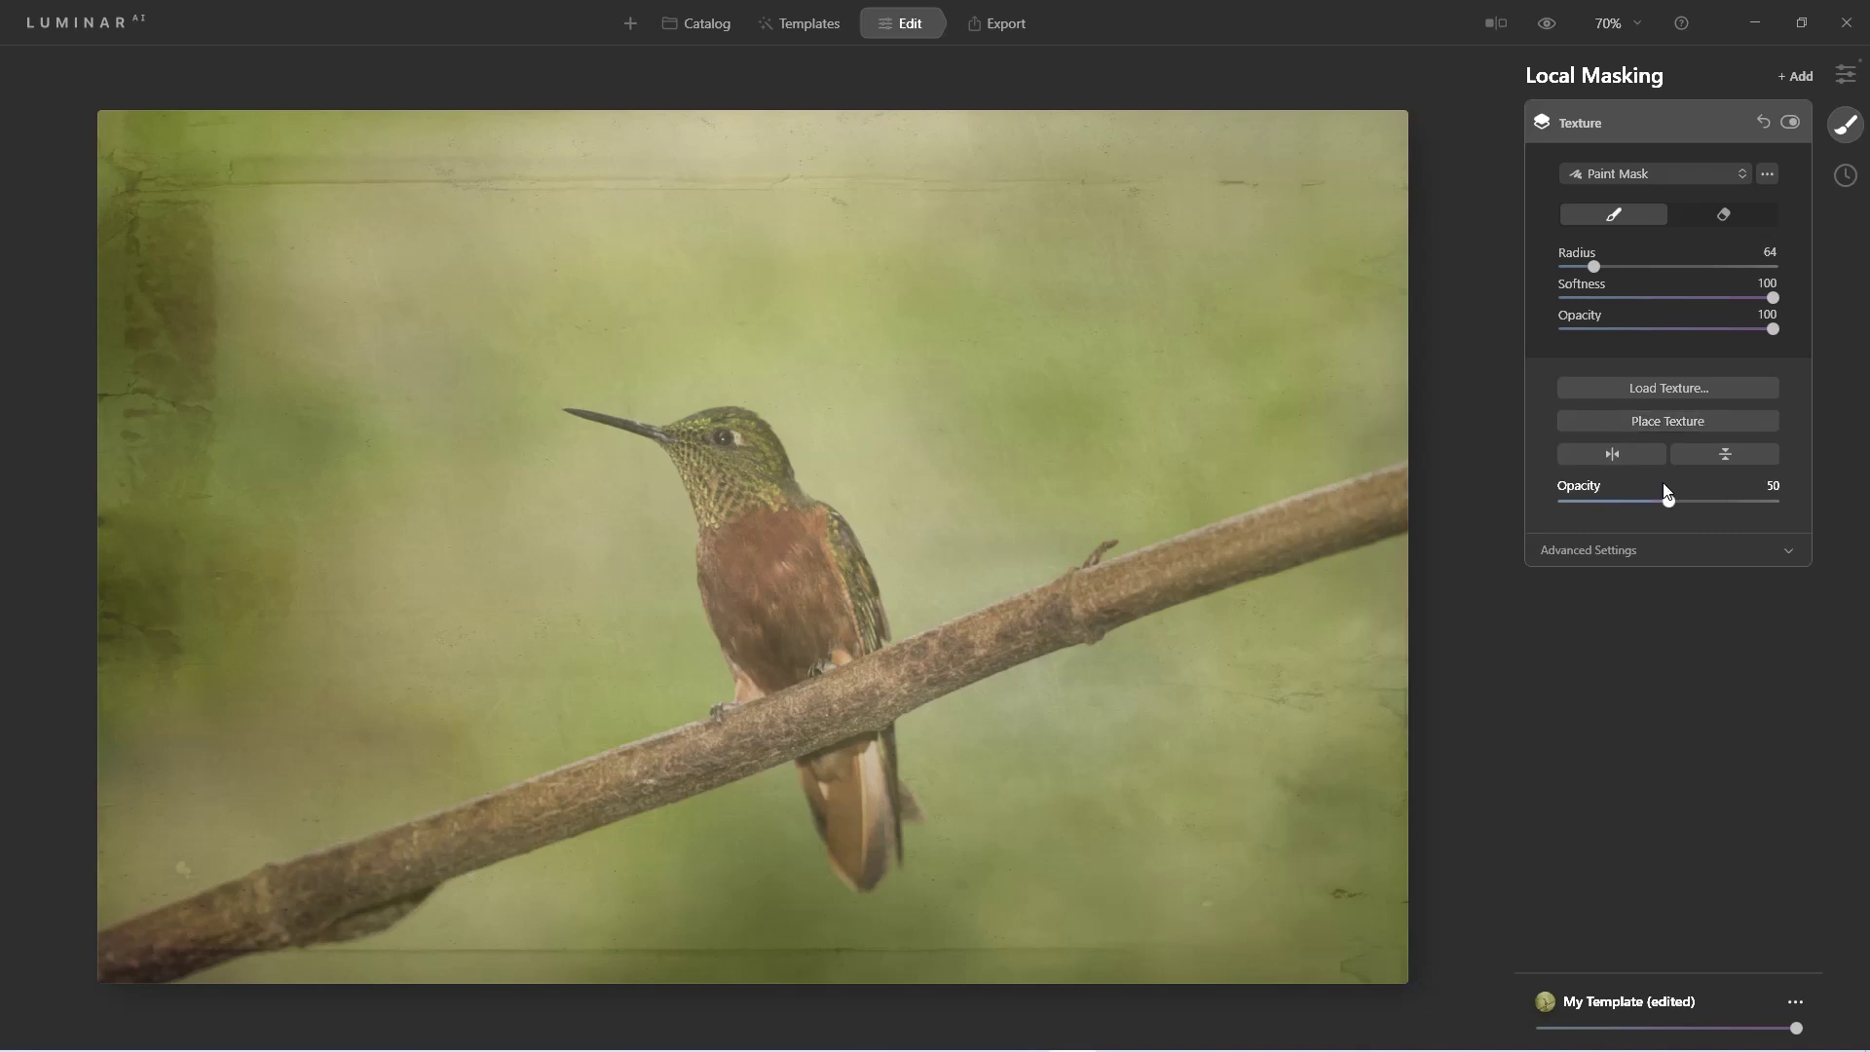
drag(1675, 504, 1816, 503)
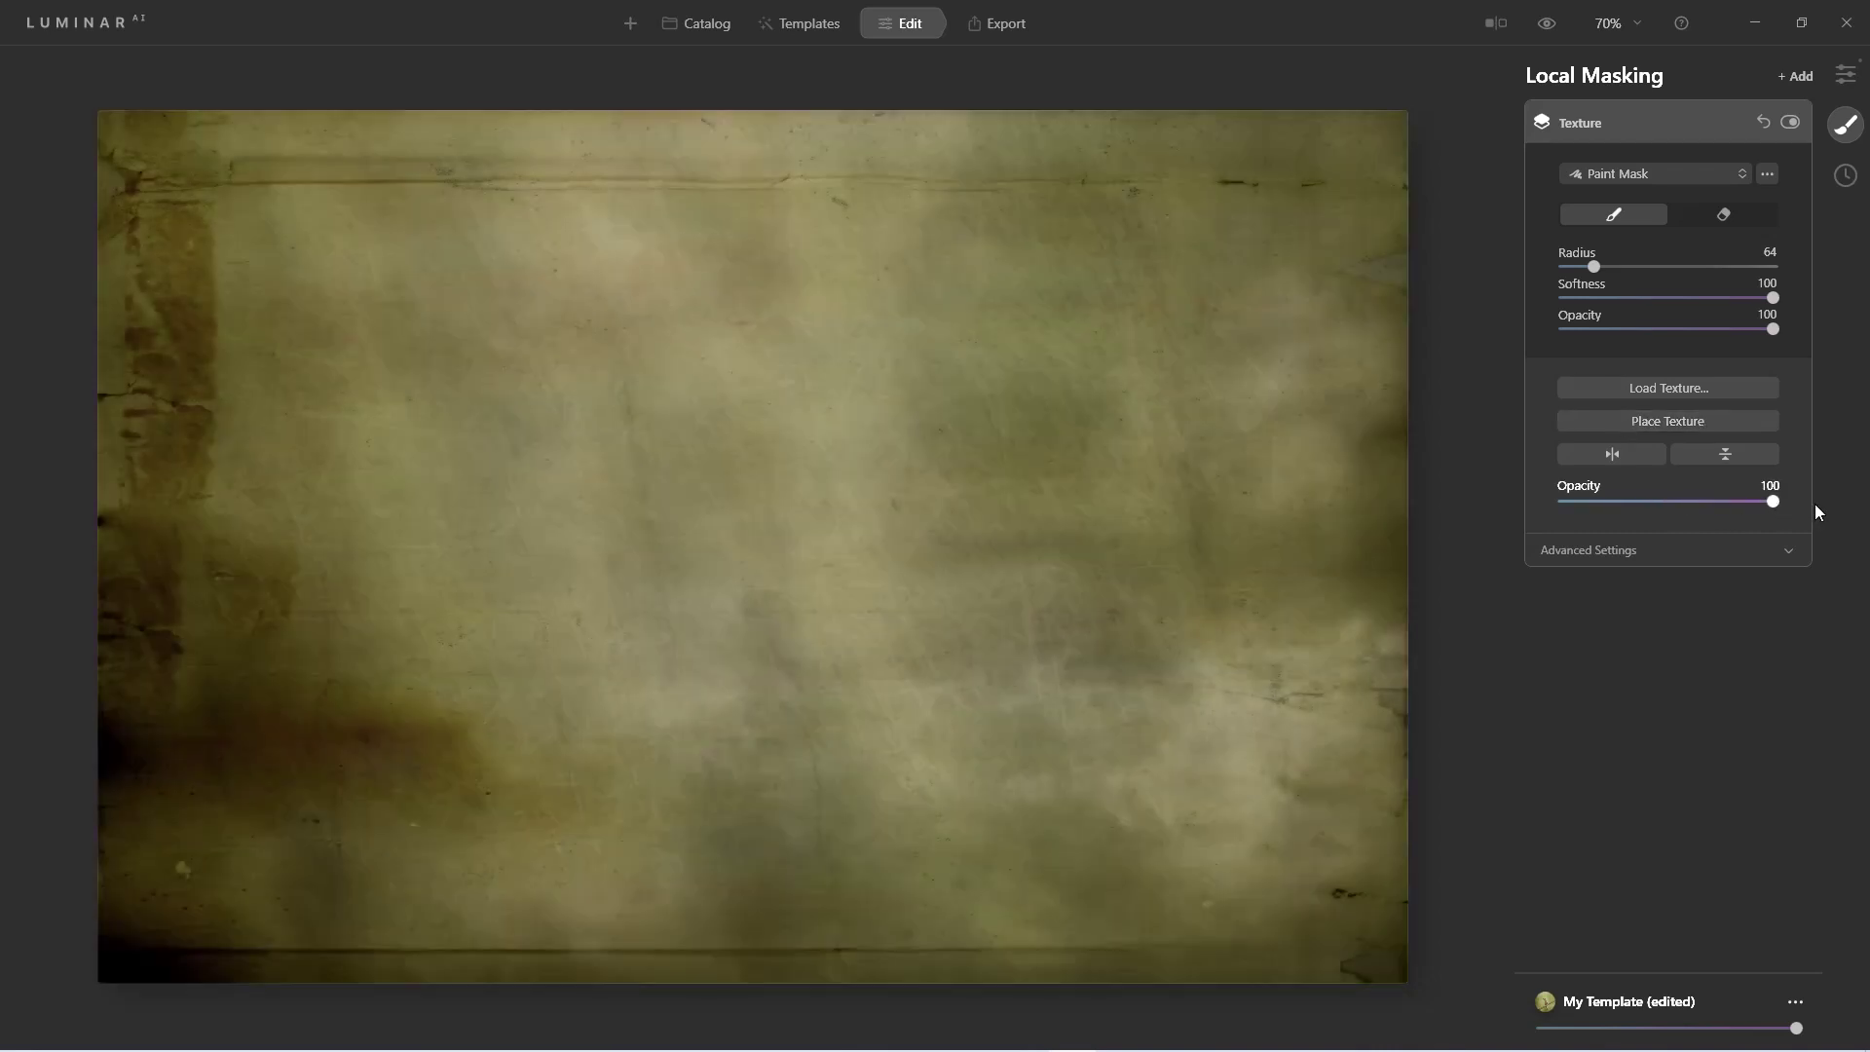
click(1628, 548)
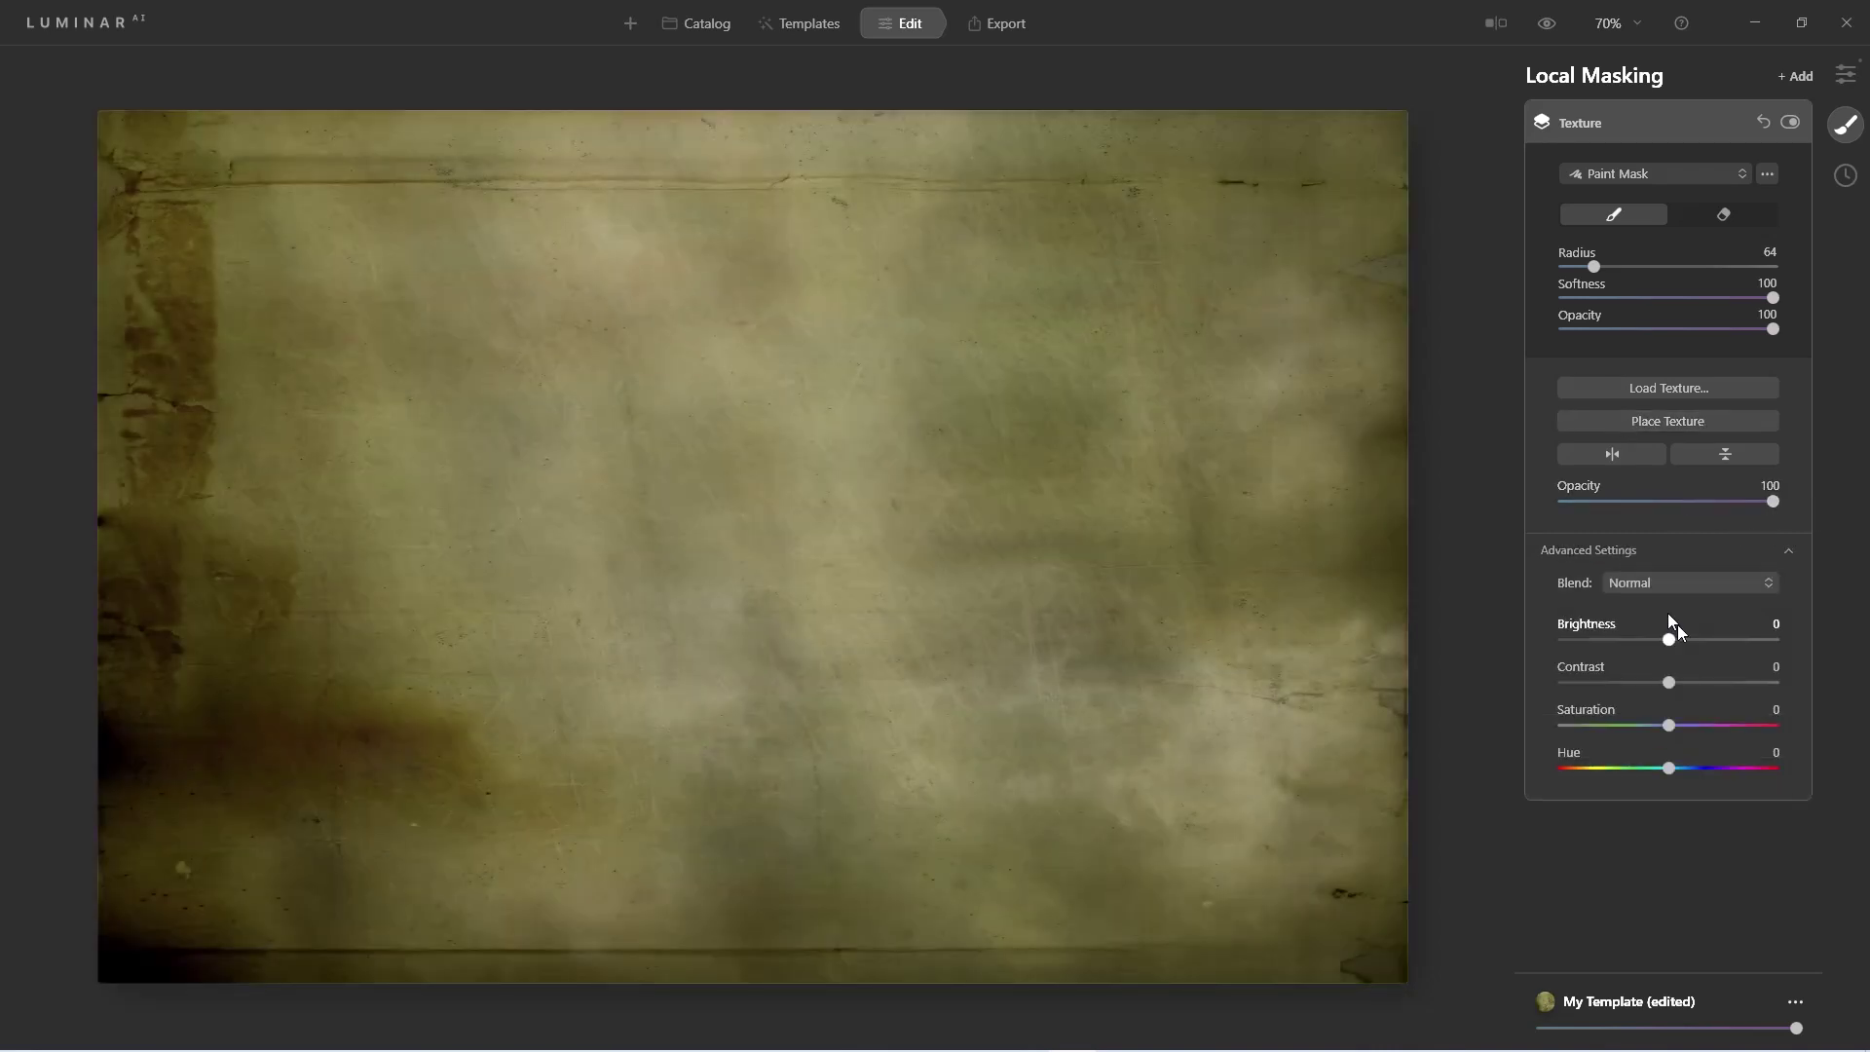
drag(1670, 683, 1718, 682)
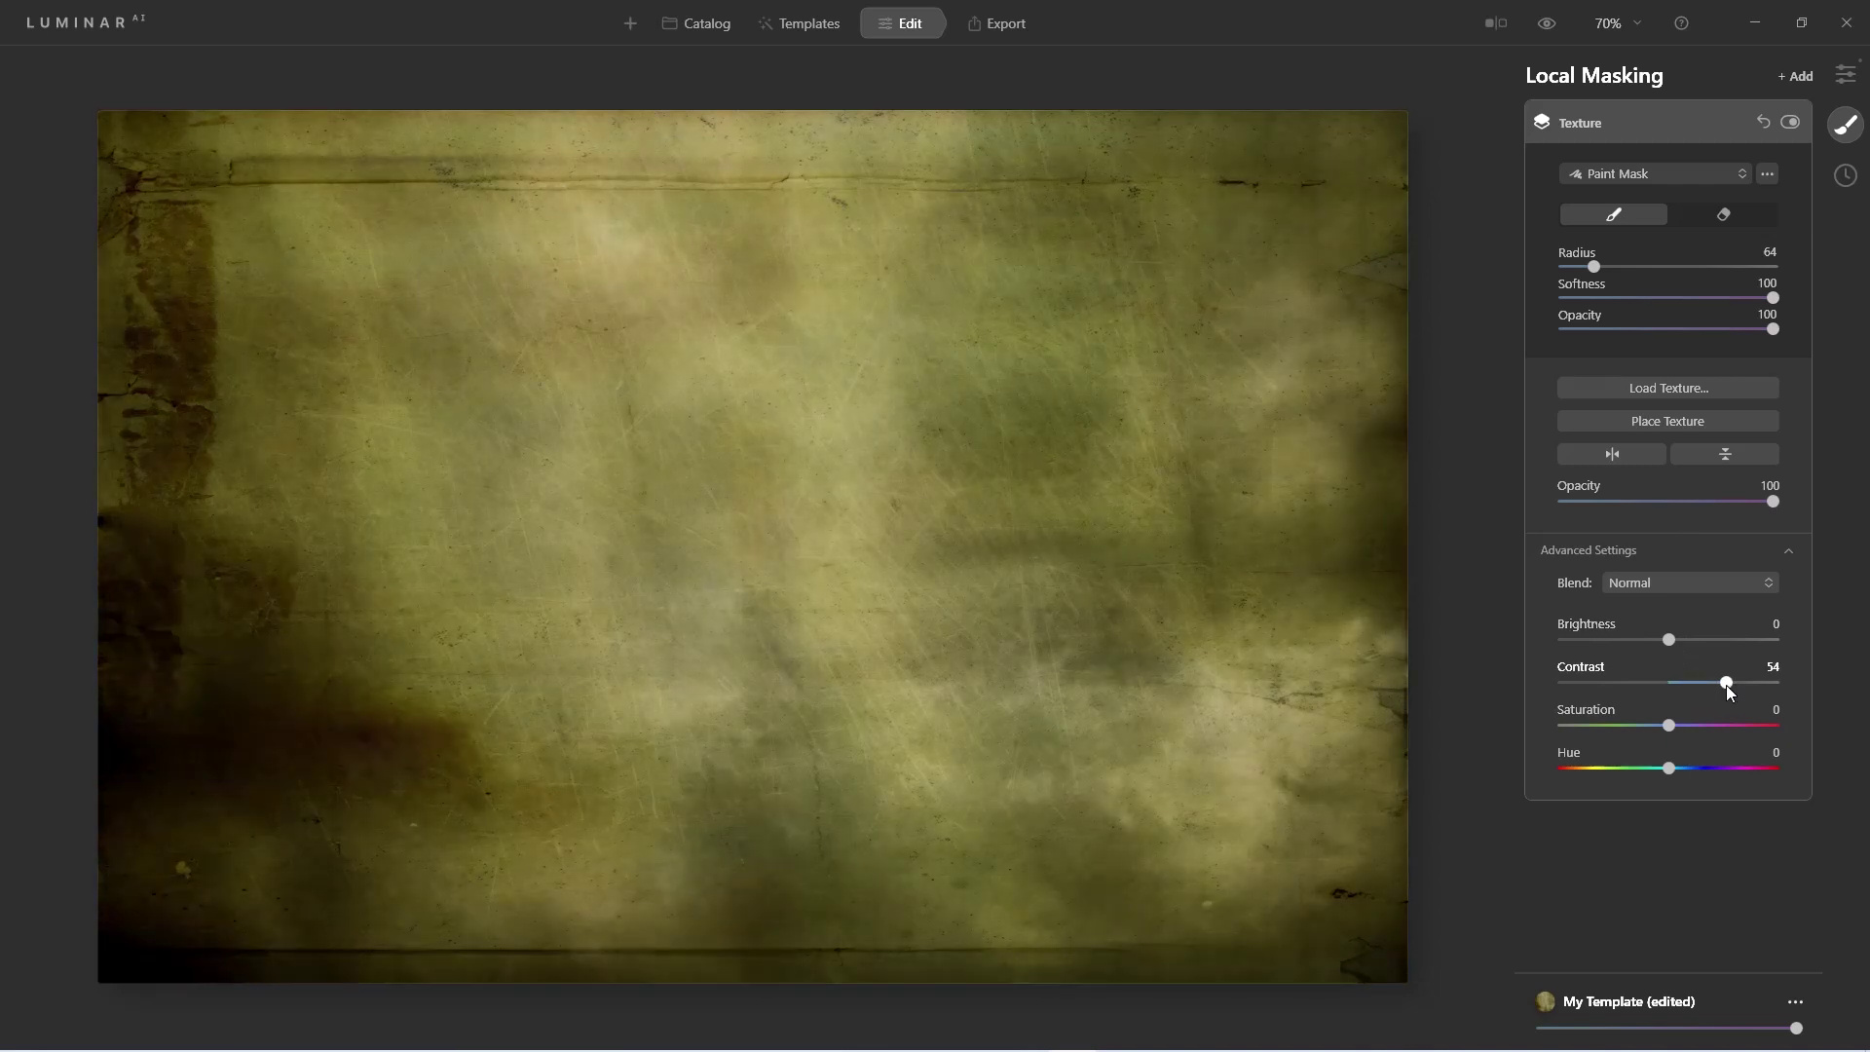
Blend the texture in Soft Light mode and lower its brightness to -48.
drag(1671, 644, 1667, 643)
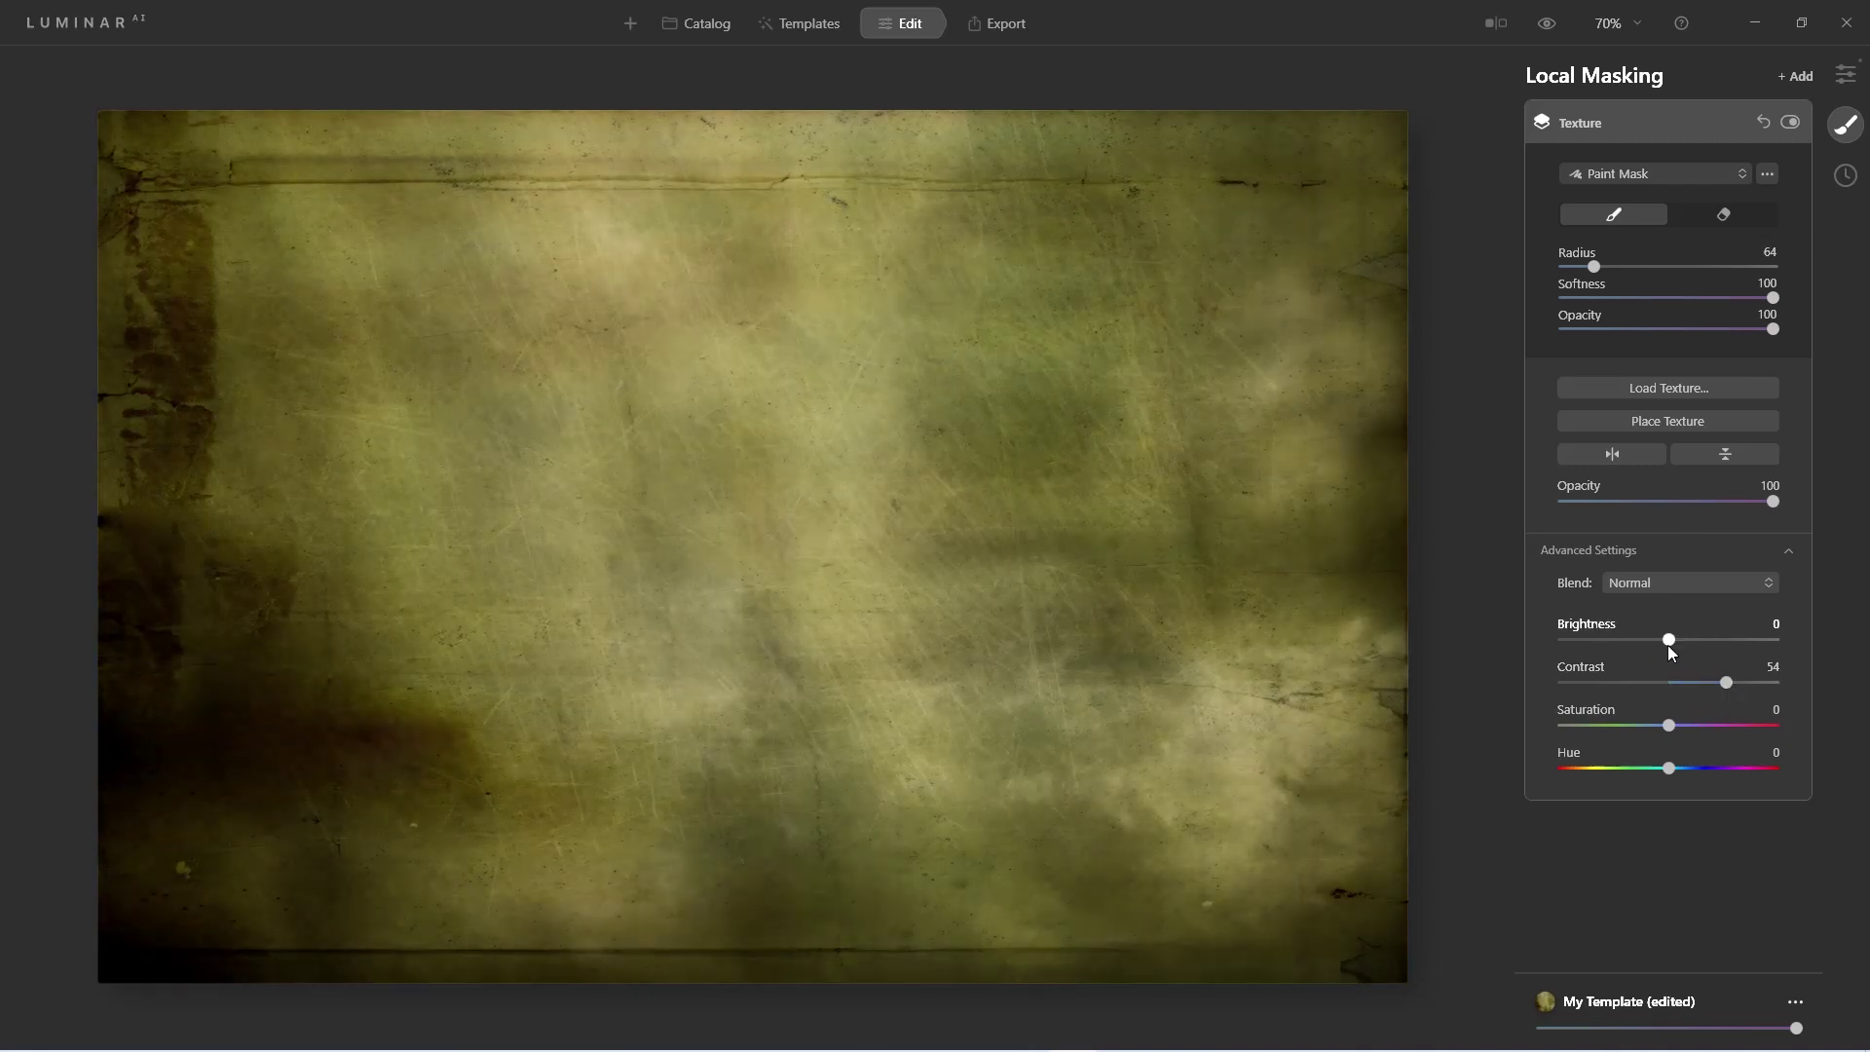
click(1671, 585)
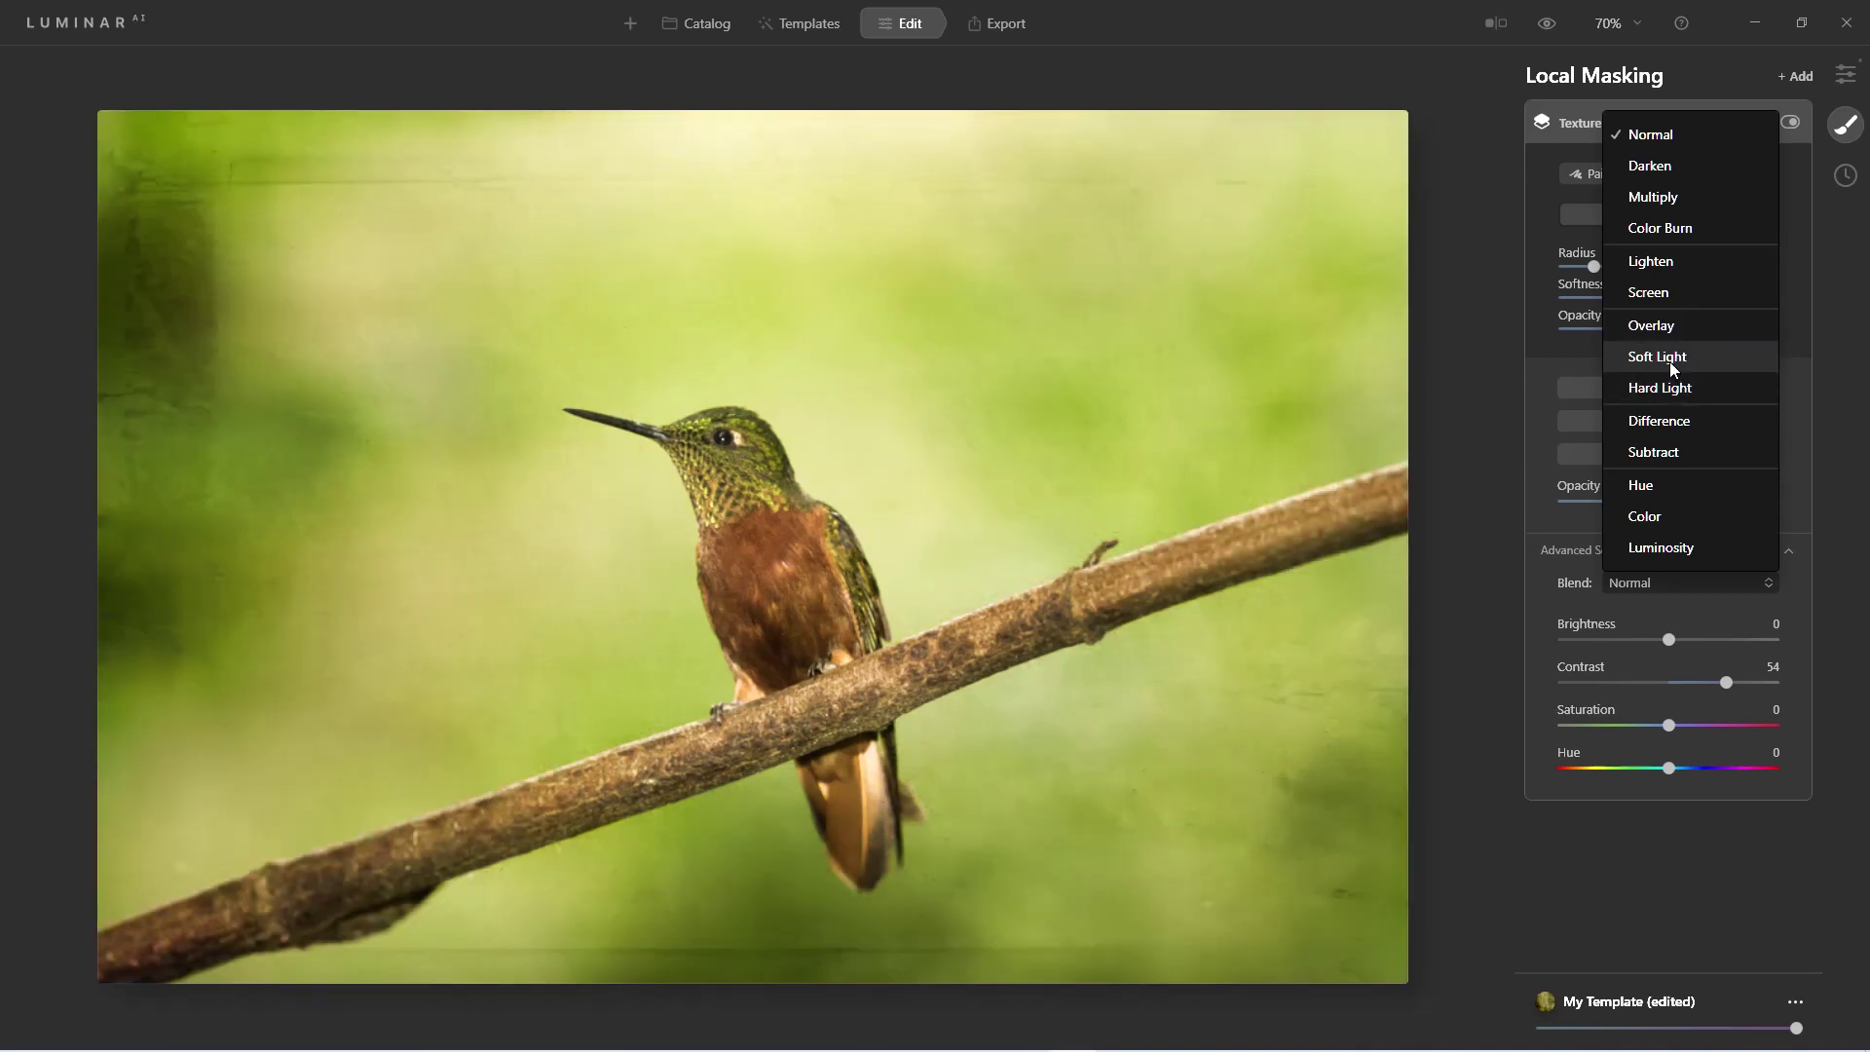
click(1673, 370)
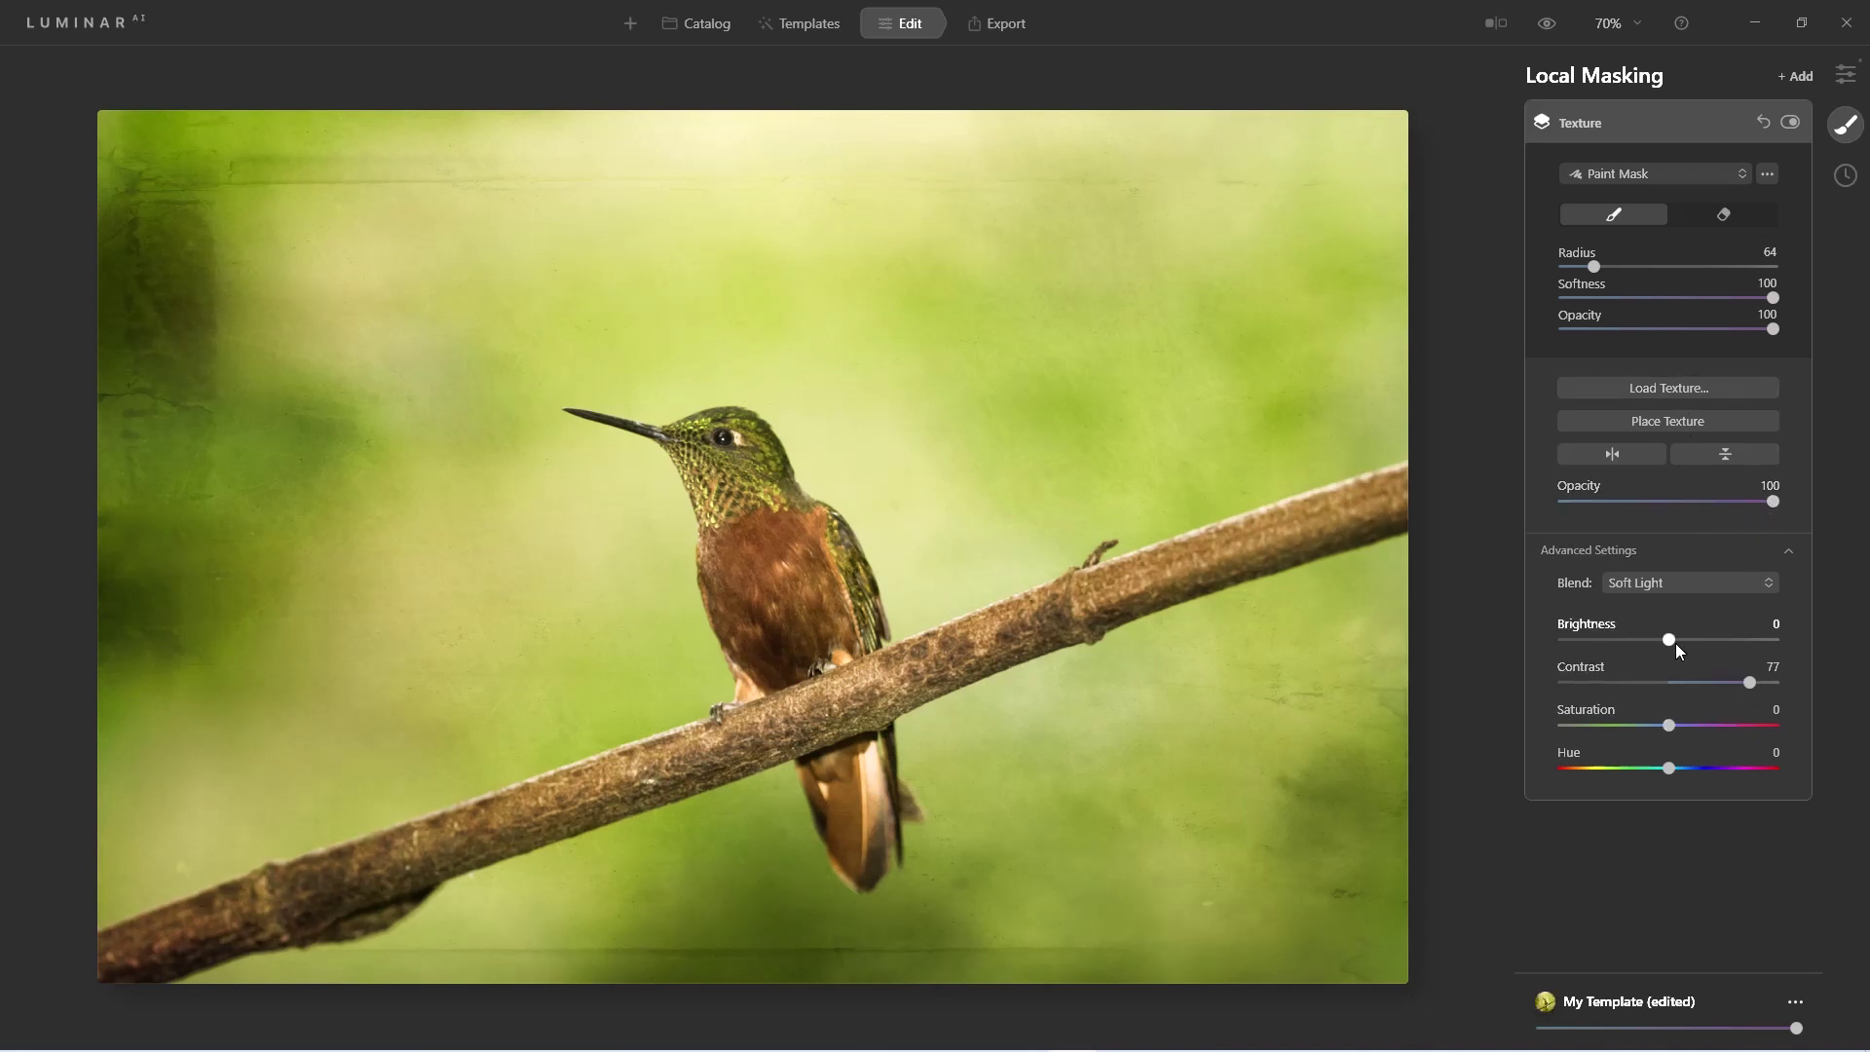
drag(1673, 644, 1622, 643)
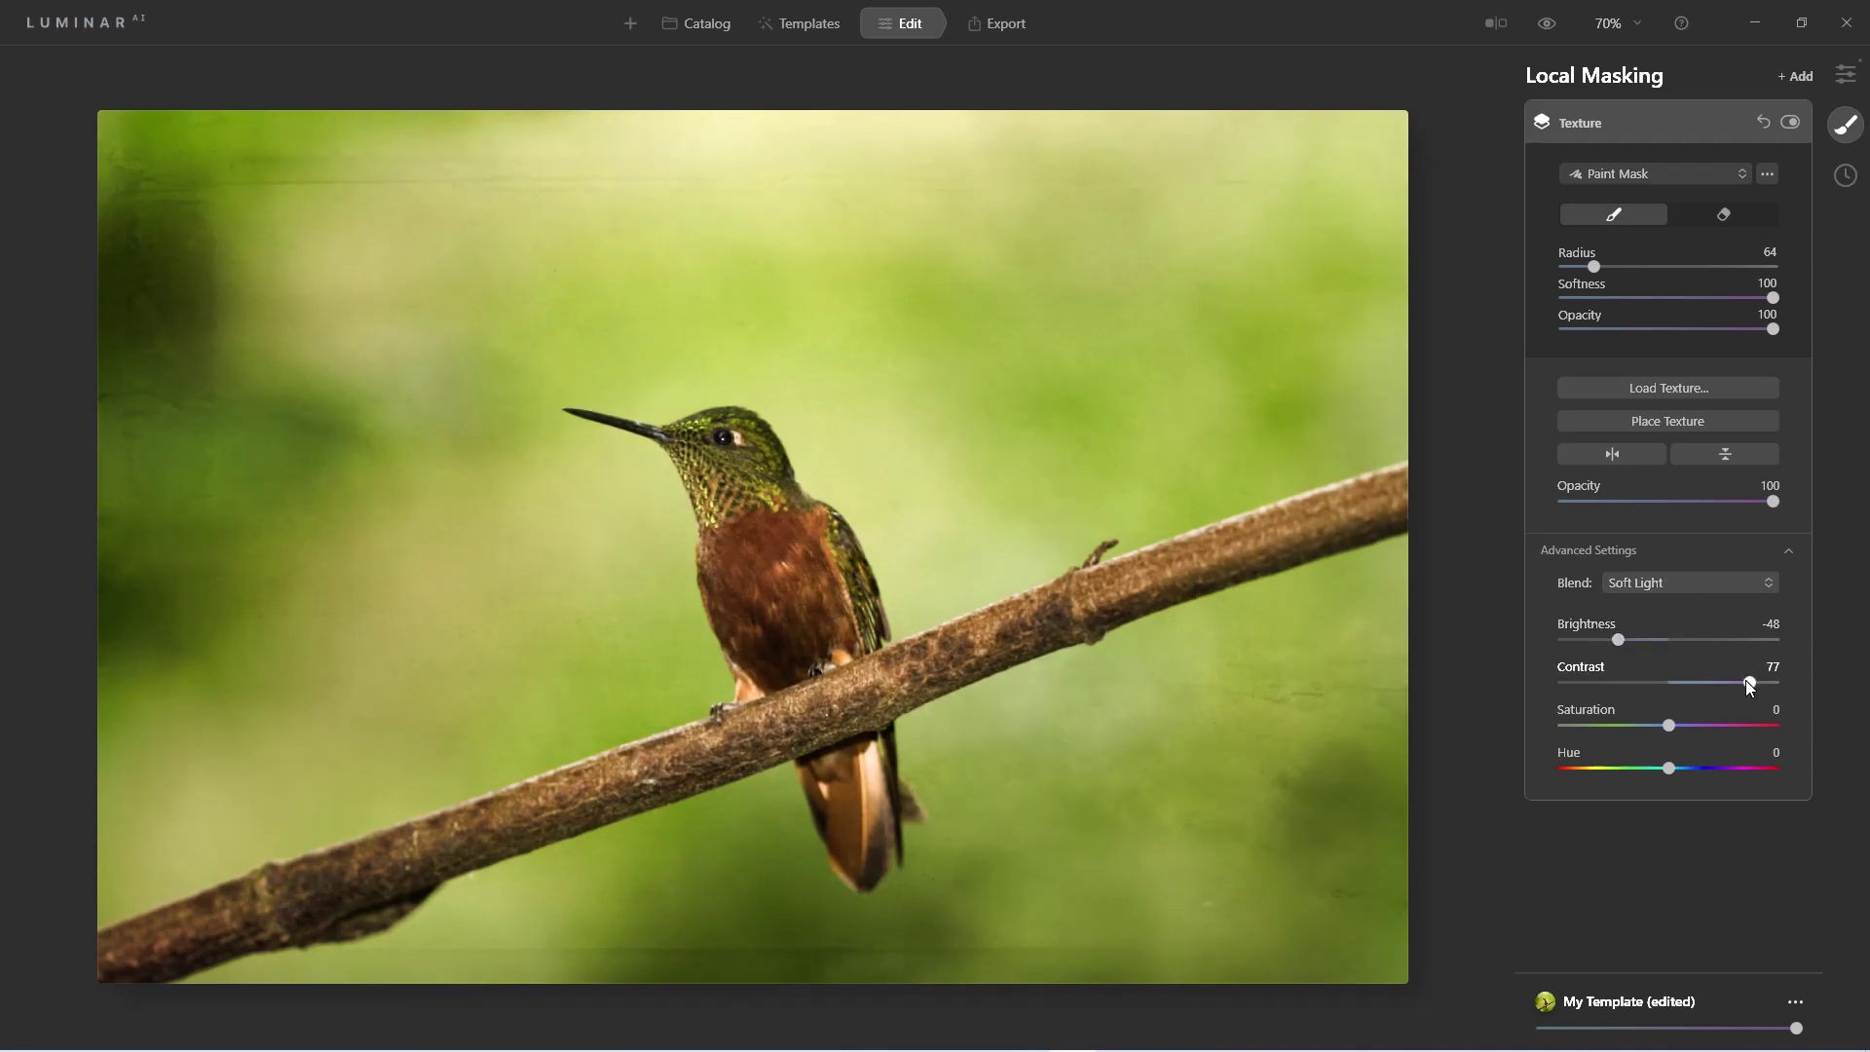
Erase the grunge texture from the hummingbird's chest and tail with the Erase brush.
click(1720, 224)
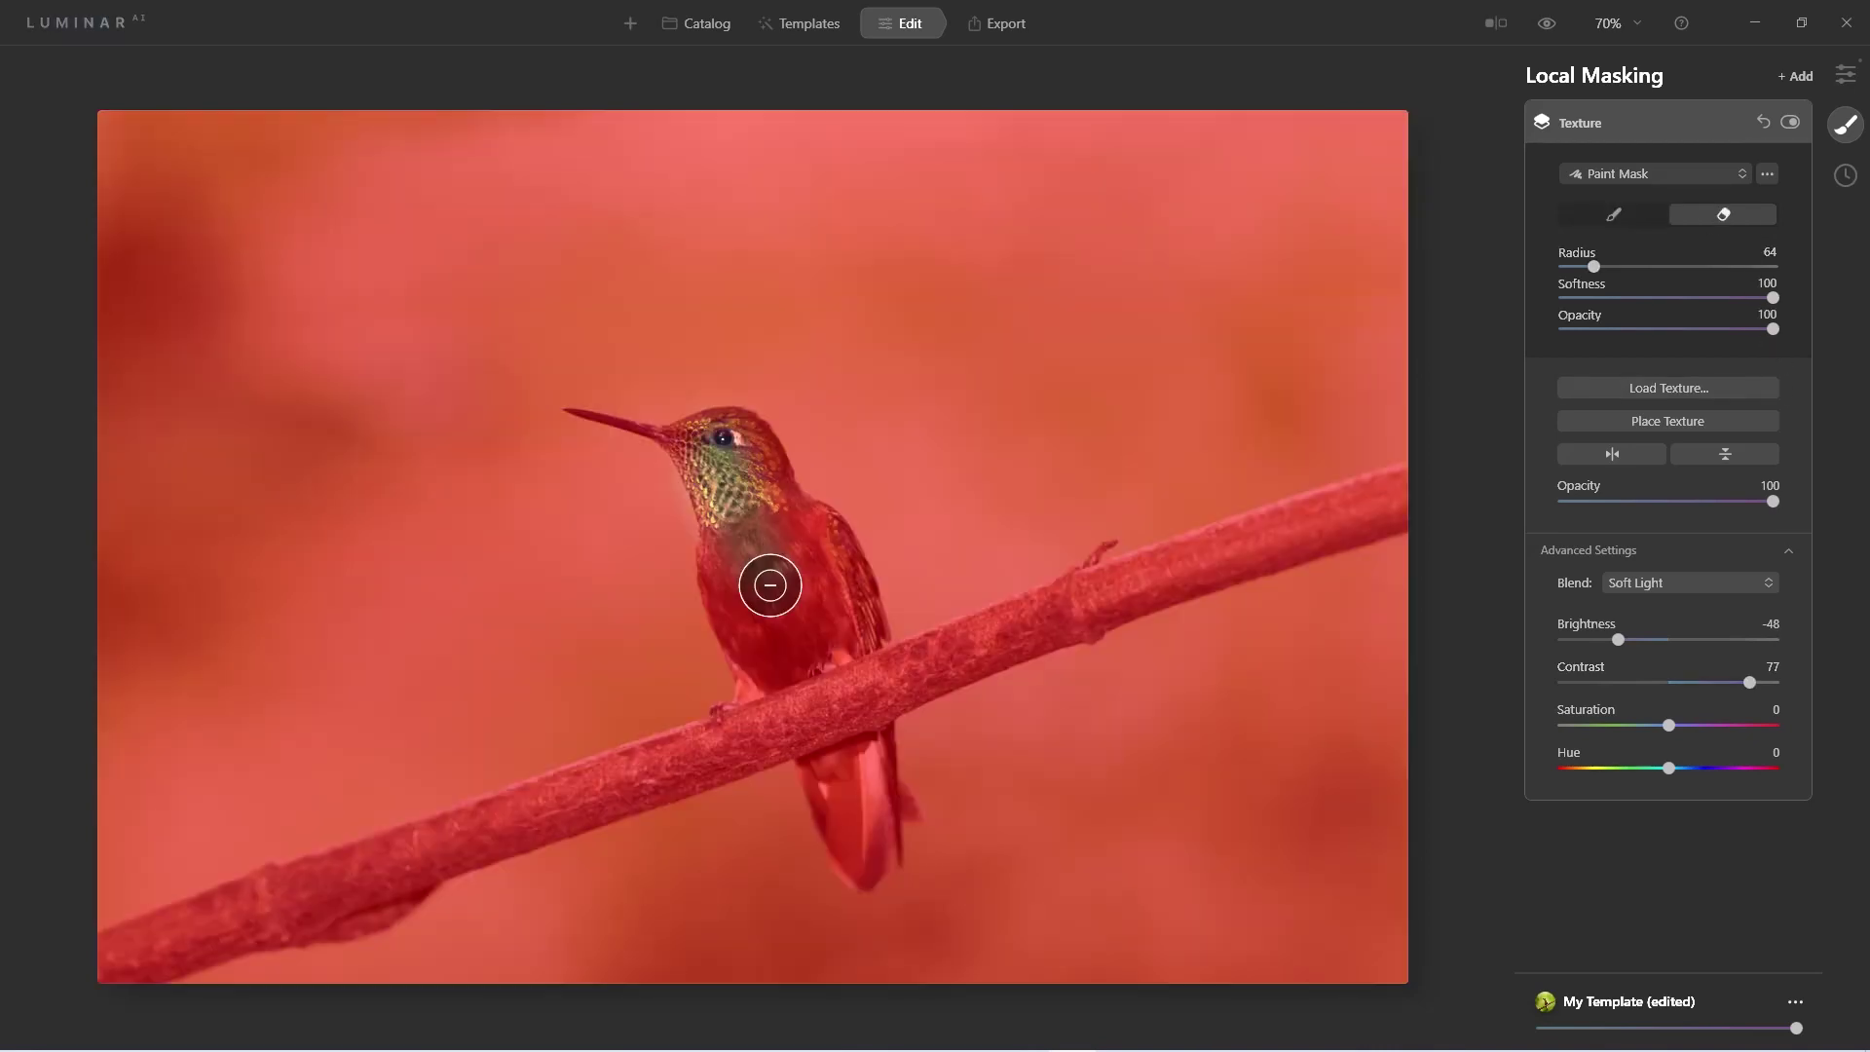
mouse_move(741, 520)
mouse_down()
mouse_move(739, 564)
mouse_move(799, 614)
mouse_move(764, 526)
mouse_move(818, 614)
mouse_move(764, 655)
mouse_up()
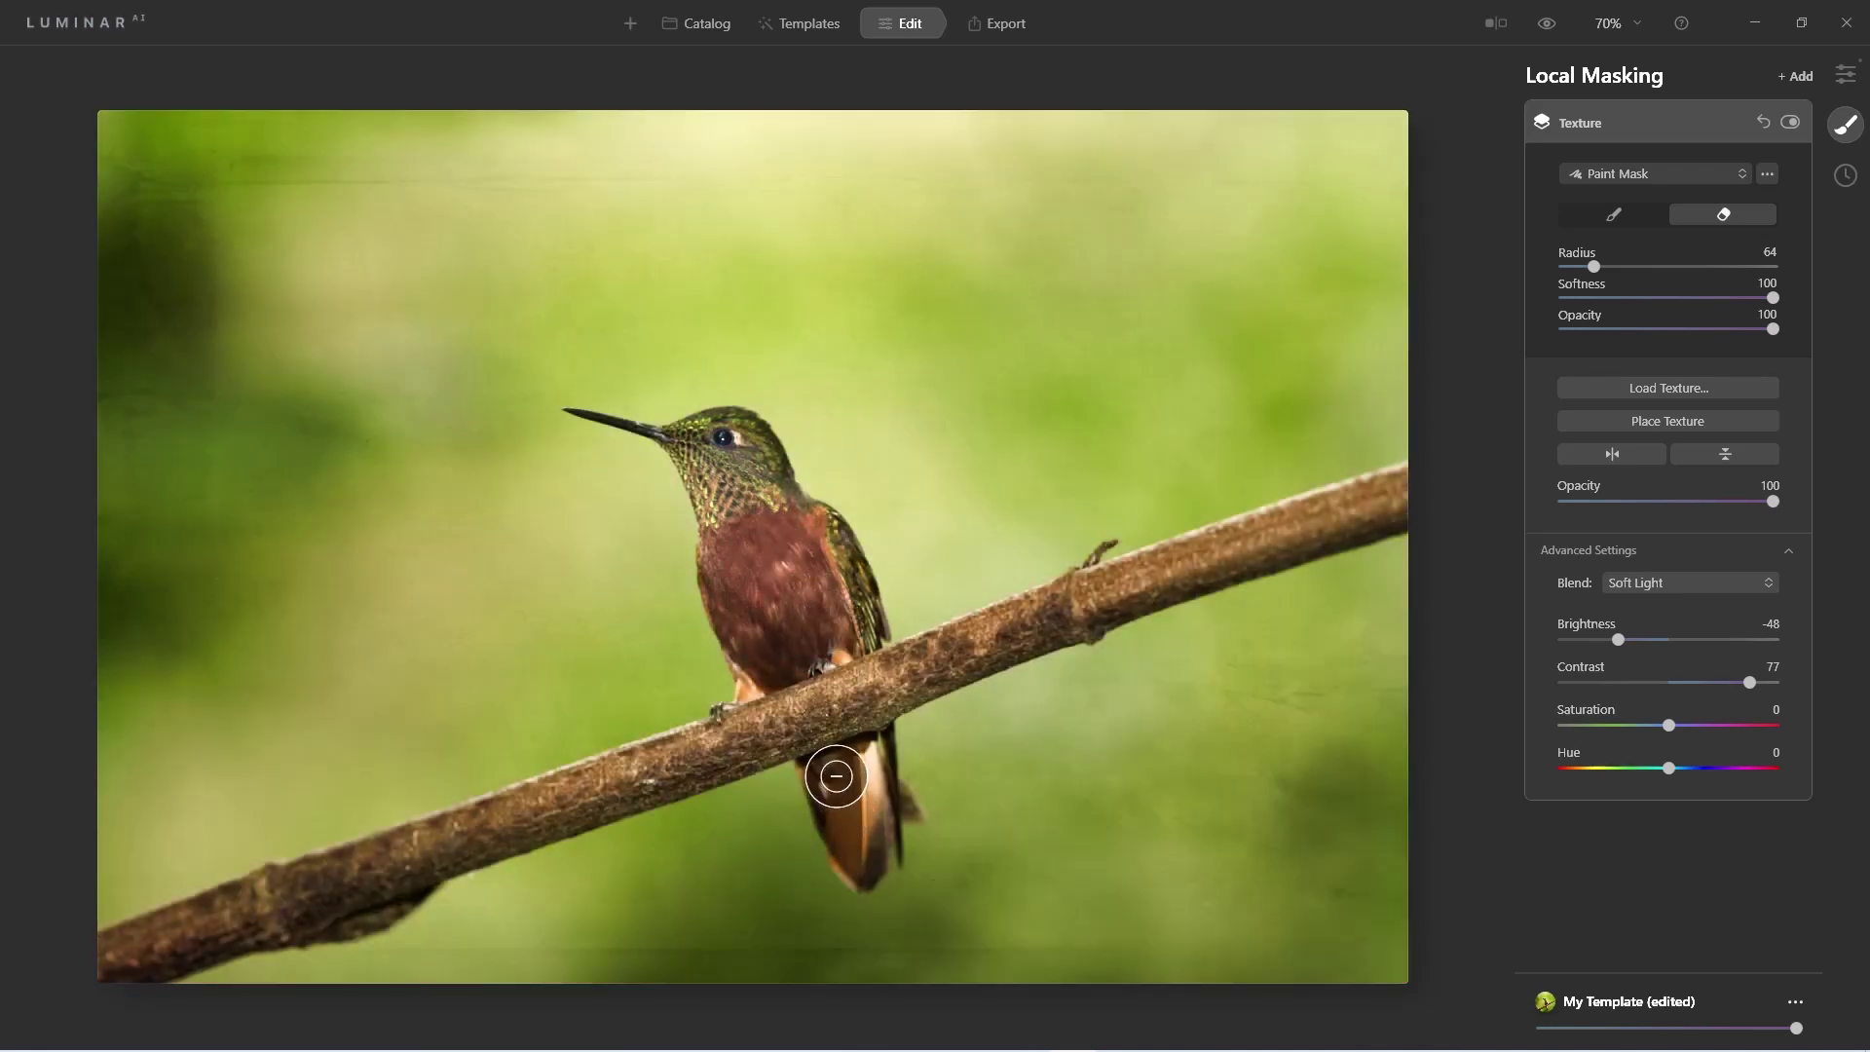
mouse_move(837, 776)
mouse_down()
mouse_move(860, 849)
mouse_move(843, 795)
mouse_up()
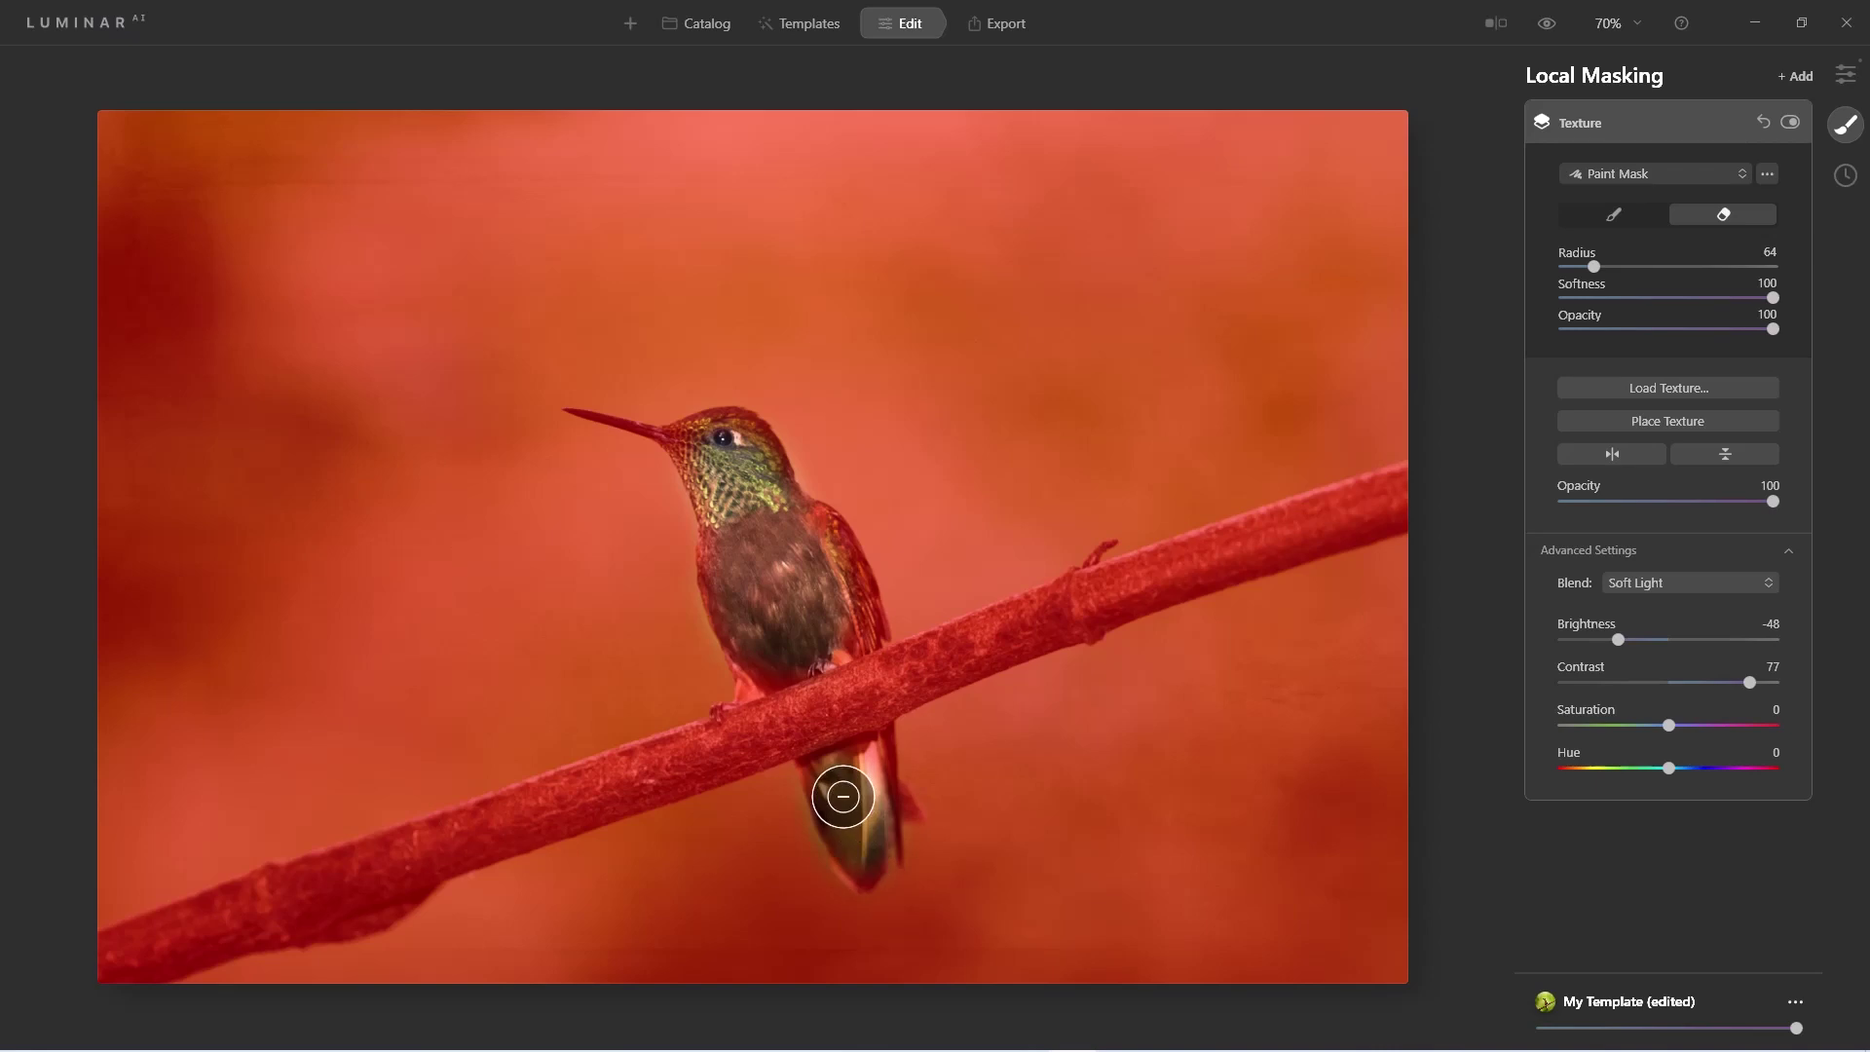